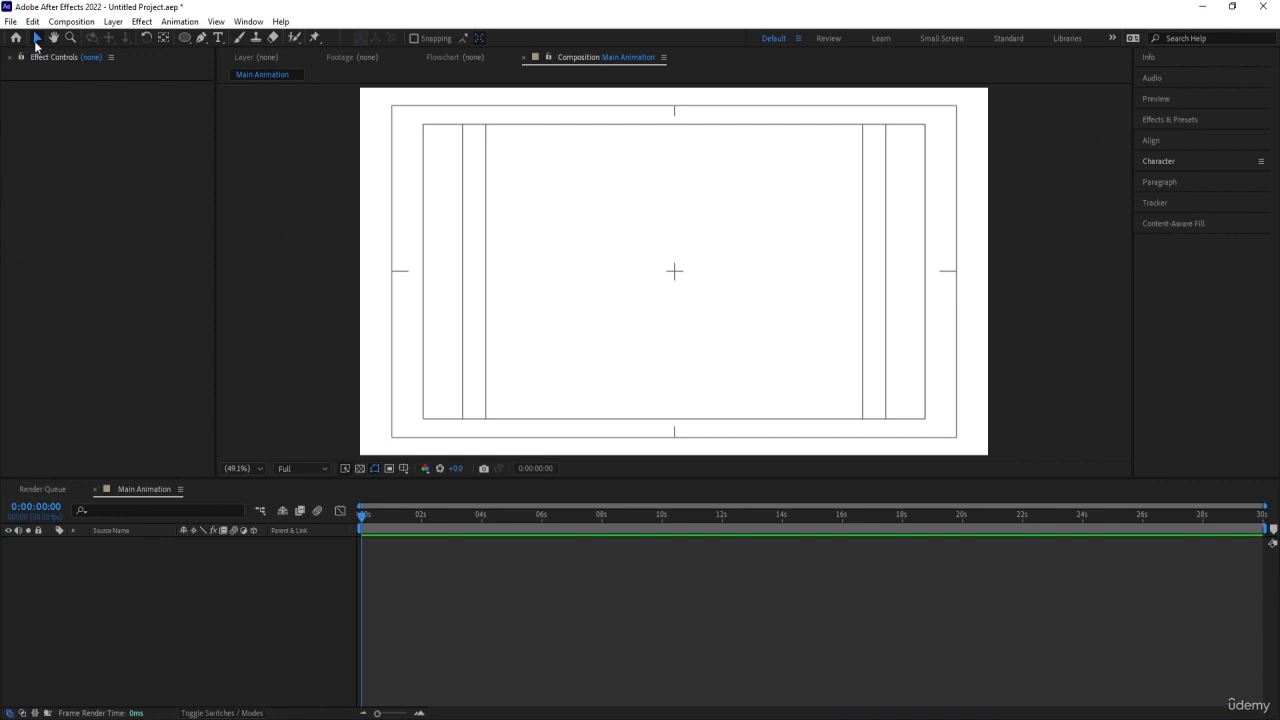
Step: Draw a red ellipse around the centre of the empty composition with the Ellipse tool and leave it deselected
{"action": "left_click", "coordinate": [184, 37]}
{"action": "left_click_drag", "start_coordinate": [595, 197], "coordinate": [789, 362]}
{"action": "left_click", "coordinate": [193, 647]}
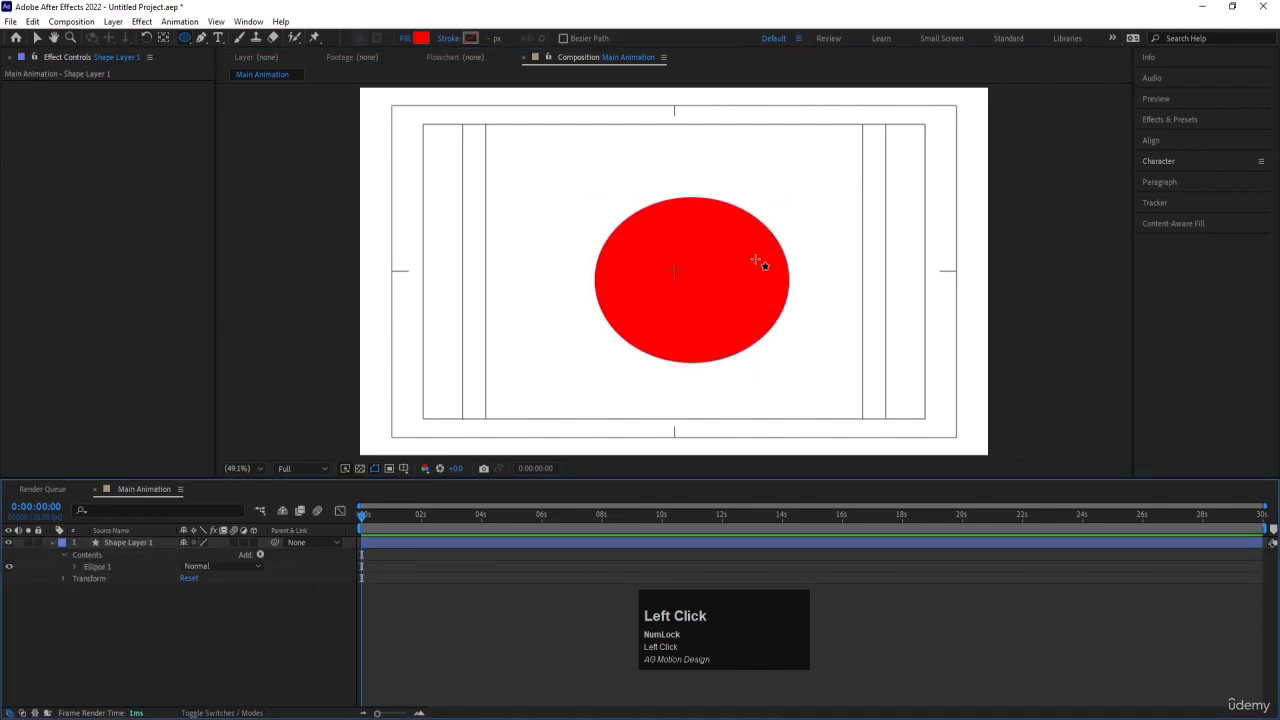
Step: Use the Selection tool to move the red ellipse up and left so it sits centred in the composition
{"action": "left_click", "coordinate": [36, 38]}
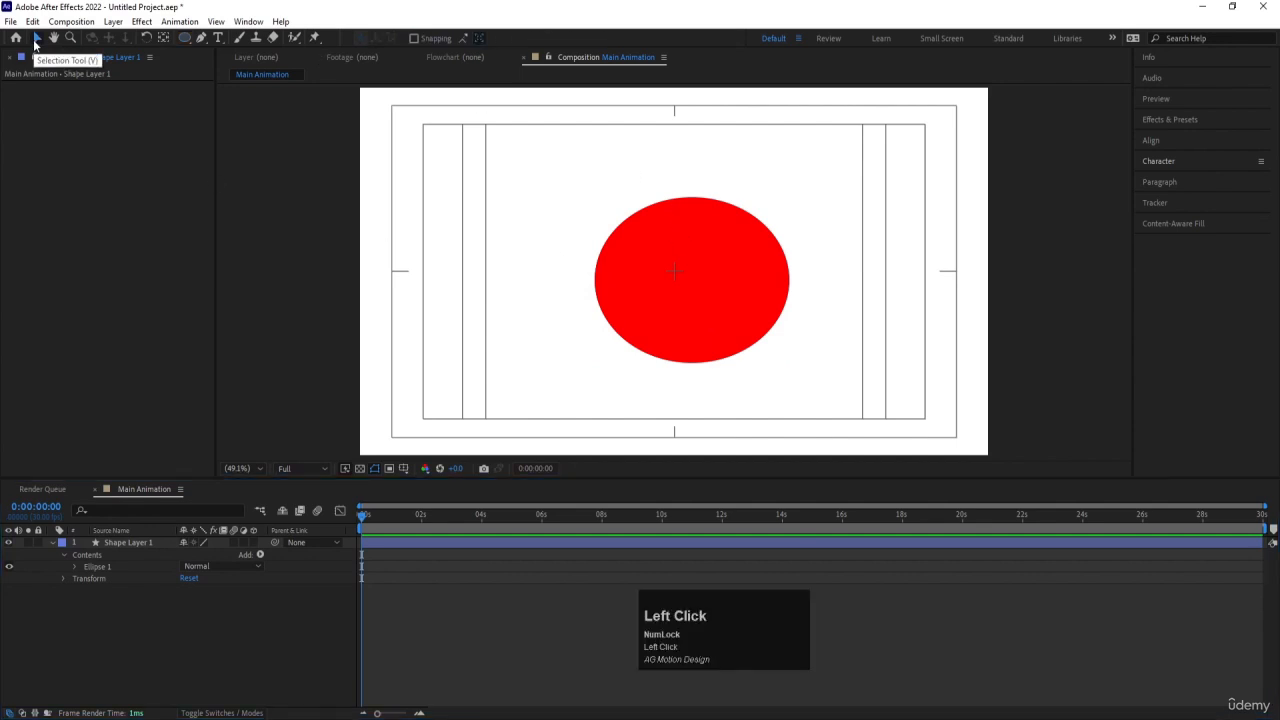
{"action": "left_click", "coordinate": [713, 271]}
{"action": "left_click", "coordinate": [487, 134]}
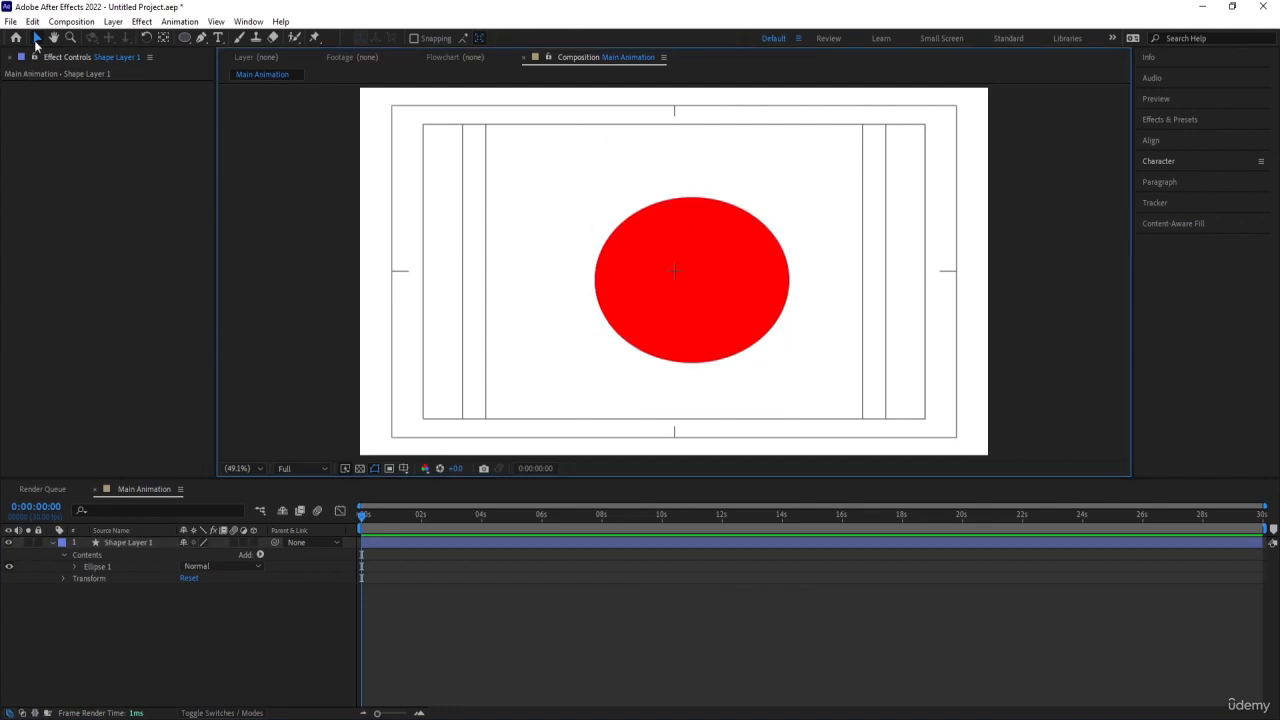
{"action": "left_click", "coordinate": [733, 250]}
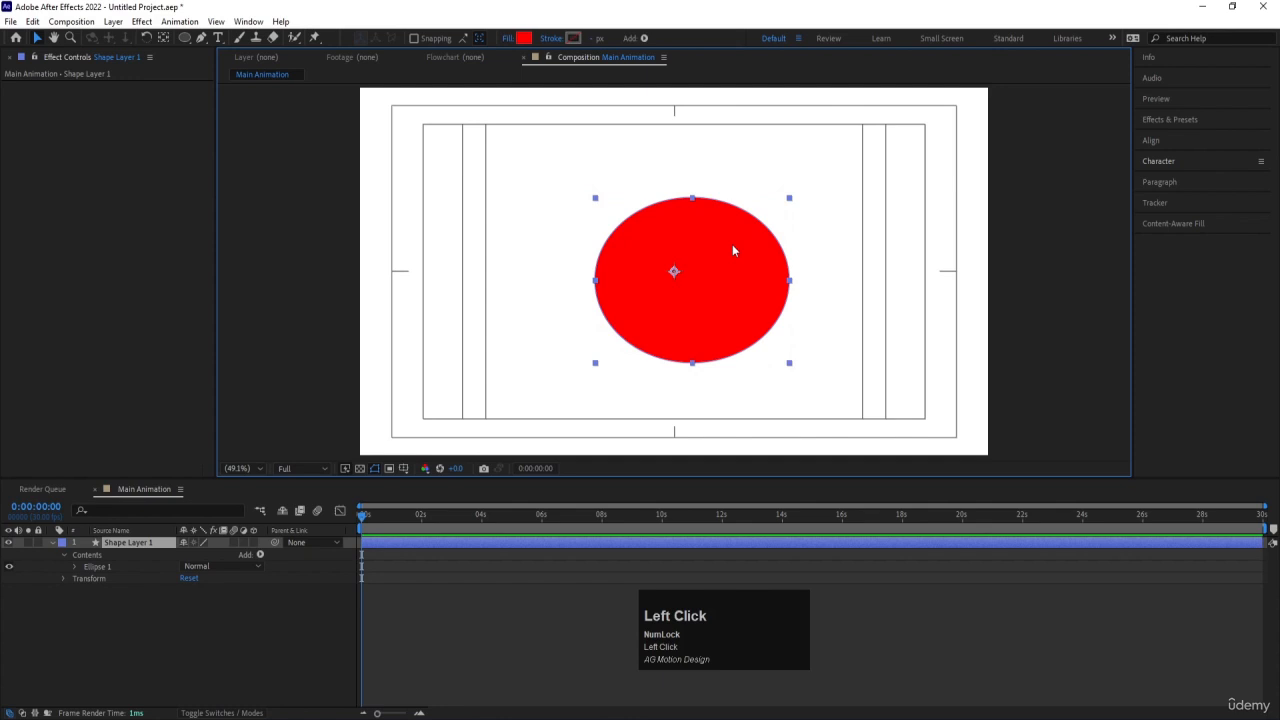
{"action": "left_click_drag", "start_coordinate": [713, 282], "coordinate": [696, 274]}
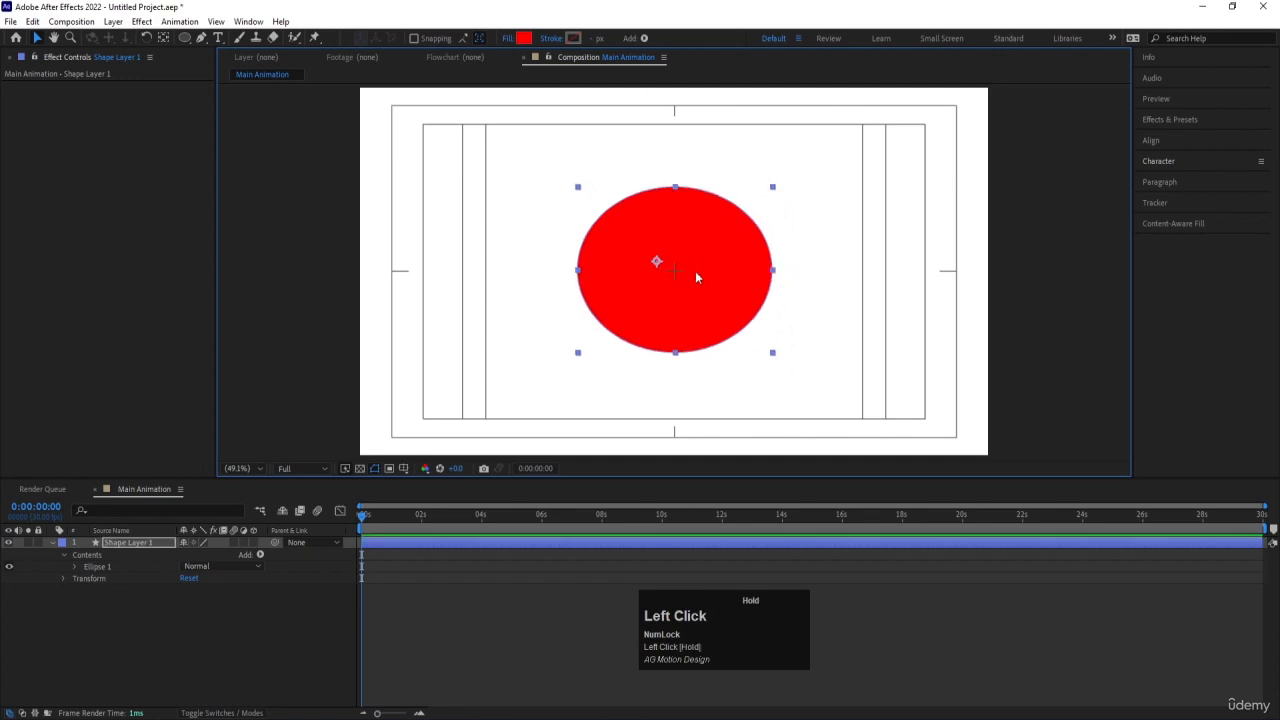
Step: Try panning the composition view with the Hand tool, and fit the whole frame back into the viewer
{"action": "left_click", "coordinate": [56, 38]}
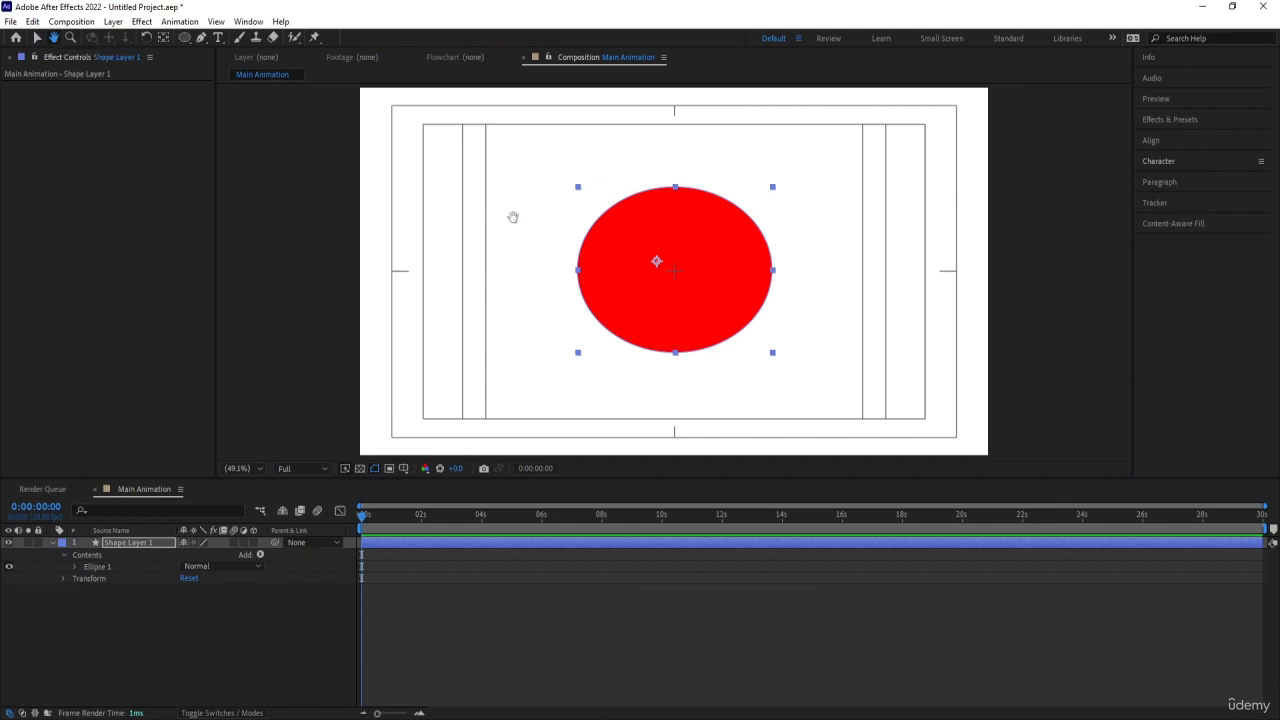
{"action": "key", "text": "space"}
{"action": "mouse_move", "coordinate": [483, 189]}
{"action": "left_mouse_down"}
{"action": "mouse_move", "coordinate": [577, 305]}
{"action": "mouse_move", "coordinate": [611, 278]}
{"action": "mouse_move", "coordinate": [511, 220]}
{"action": "mouse_move", "coordinate": [814, 223]}
{"action": "mouse_move", "coordinate": [643, 257]}
{"action": "mouse_move", "coordinate": [506, 194]}
{"action": "left_mouse_up"}
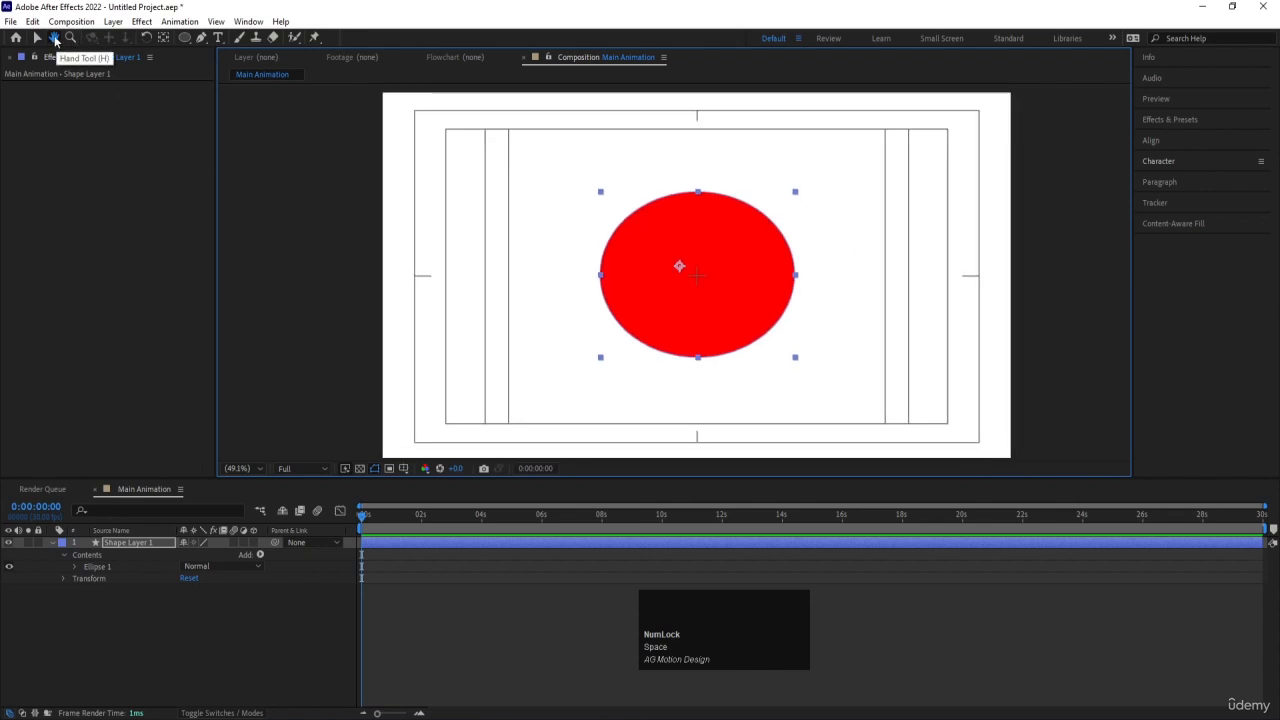
{"action": "left_click", "coordinate": [56, 39]}
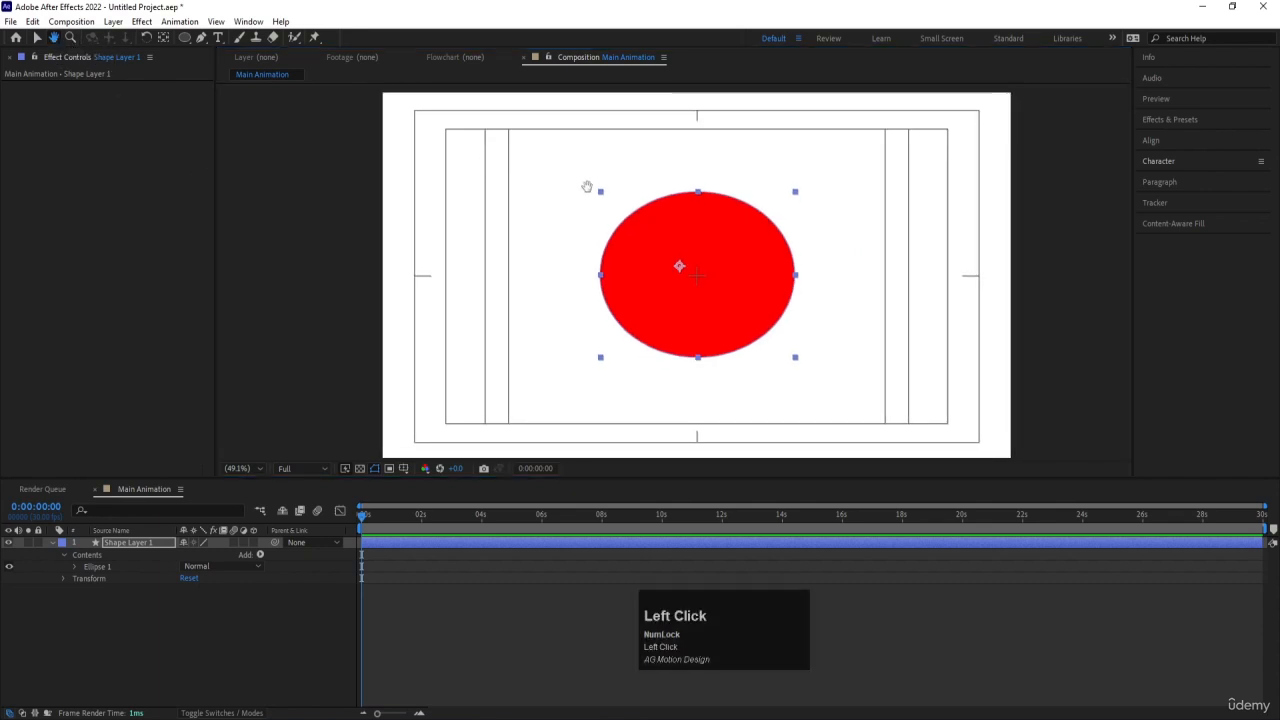
{"action": "mouse_move", "coordinate": [463, 274]}
{"action": "left_mouse_down"}
{"action": "mouse_move", "coordinate": [514, 223]}
{"action": "mouse_move", "coordinate": [510, 331]}
{"action": "mouse_move", "coordinate": [663, 311]}
{"action": "mouse_move", "coordinate": [471, 277]}
{"action": "mouse_move", "coordinate": [457, 251]}
{"action": "mouse_move", "coordinate": [443, 260]}
{"action": "left_mouse_up"}
{"action": "left_click", "coordinate": [256, 466]}
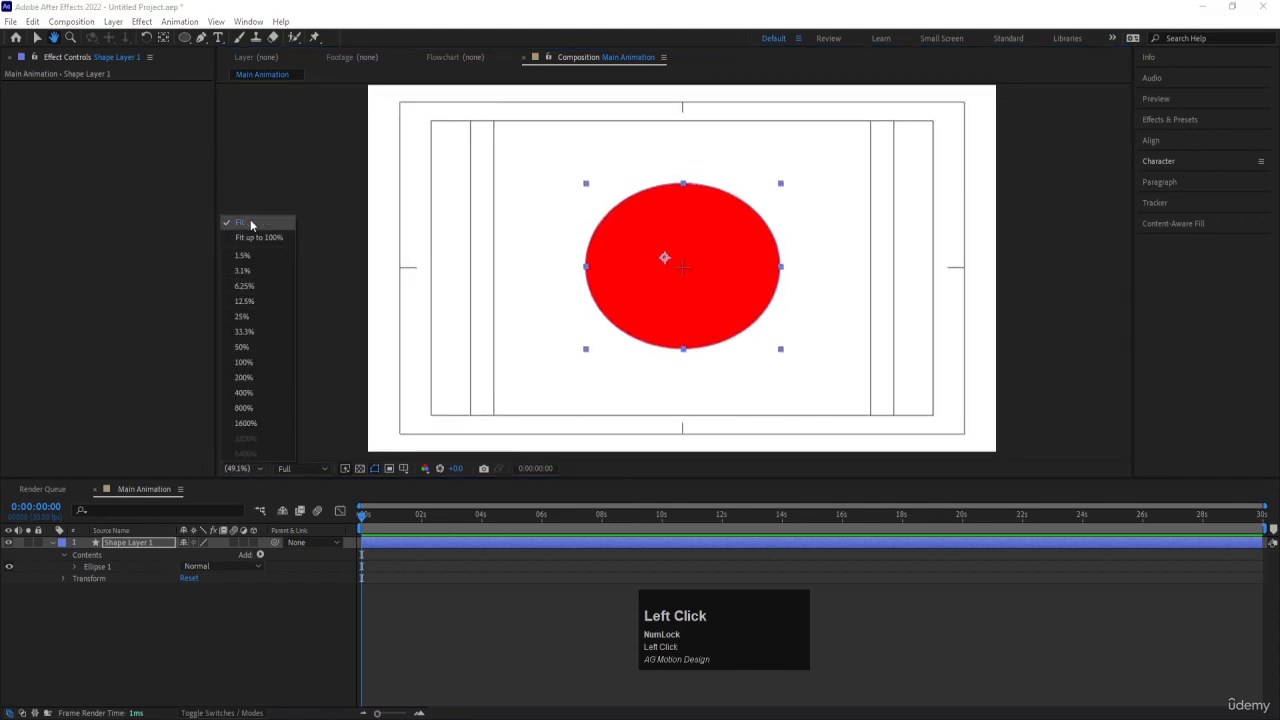
{"action": "left_click", "coordinate": [251, 225]}
{"action": "scroll", "coordinate": [486, 309], "scroll_direction": "down", "scroll_amount": 2}
{"action": "left_click", "coordinate": [245, 474]}
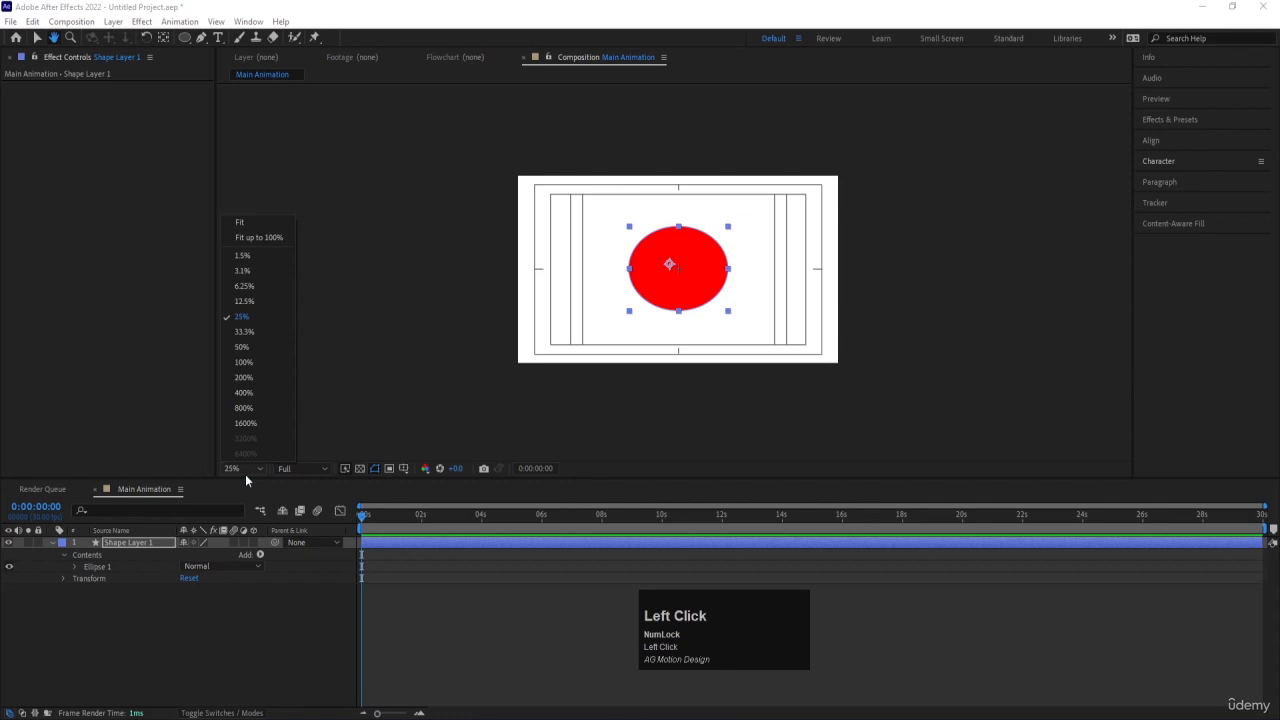
{"action": "left_click", "coordinate": [249, 237]}
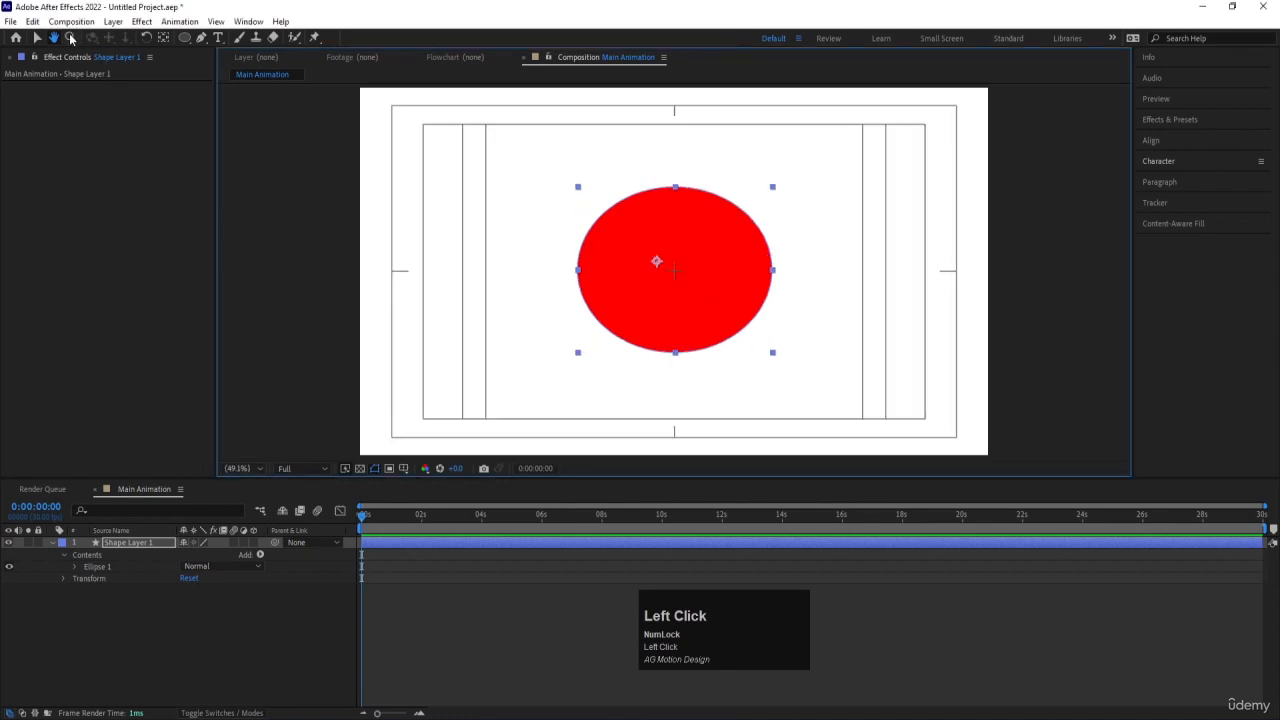
Step: Magnify the ellipse's upper-left edge with the Zoom tool and return the viewer magnification to Fit
{"action": "left_click", "coordinate": [70, 38]}
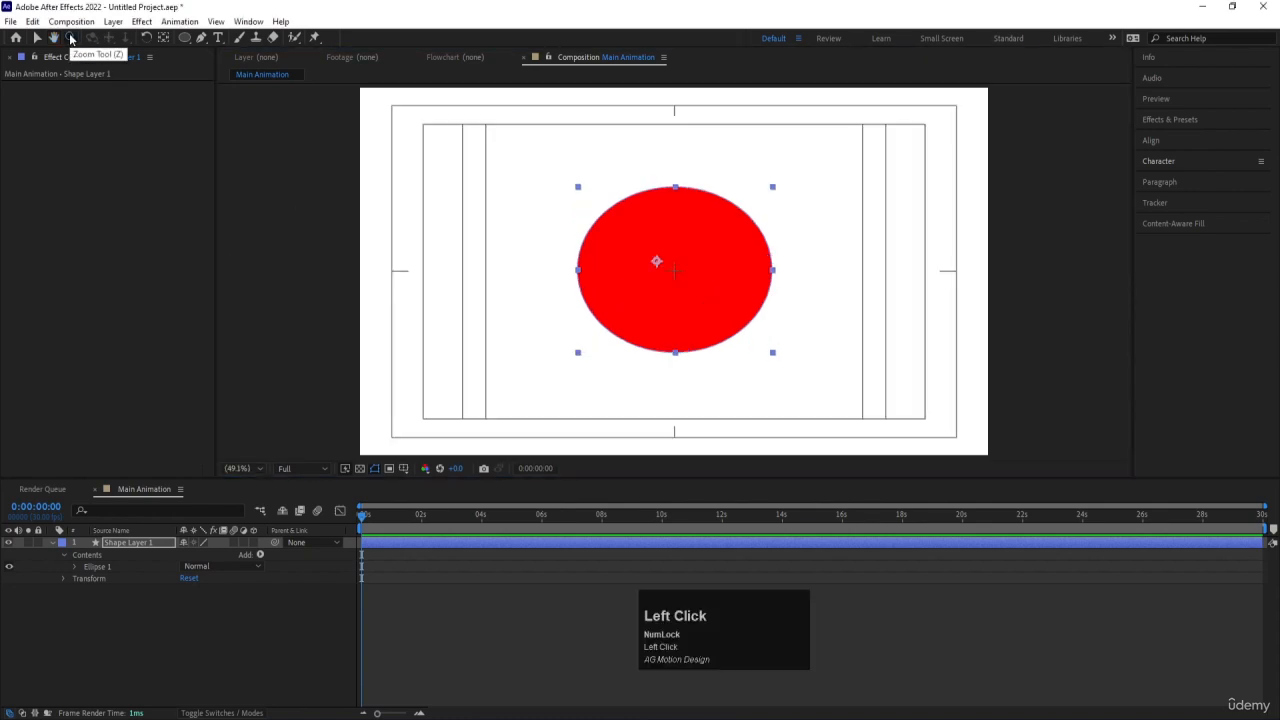
{"action": "left_click", "coordinate": [595, 204]}
{"action": "left_click_drag", "start_coordinate": [585, 191], "coordinate": [652, 277]}
{"action": "left_click", "coordinate": [641, 278]}
{"action": "scroll", "coordinate": [623, 337], "scroll_direction": "down", "scroll_amount": 3}
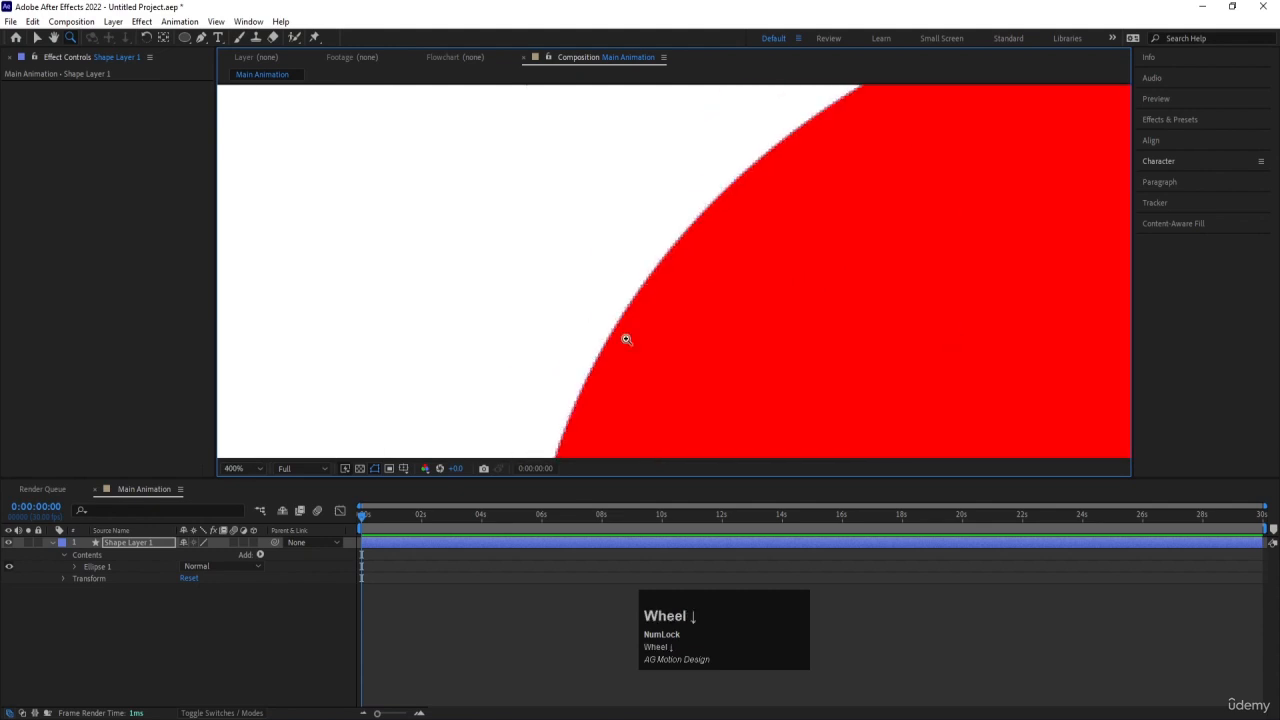
{"action": "left_click", "coordinate": [253, 470]}
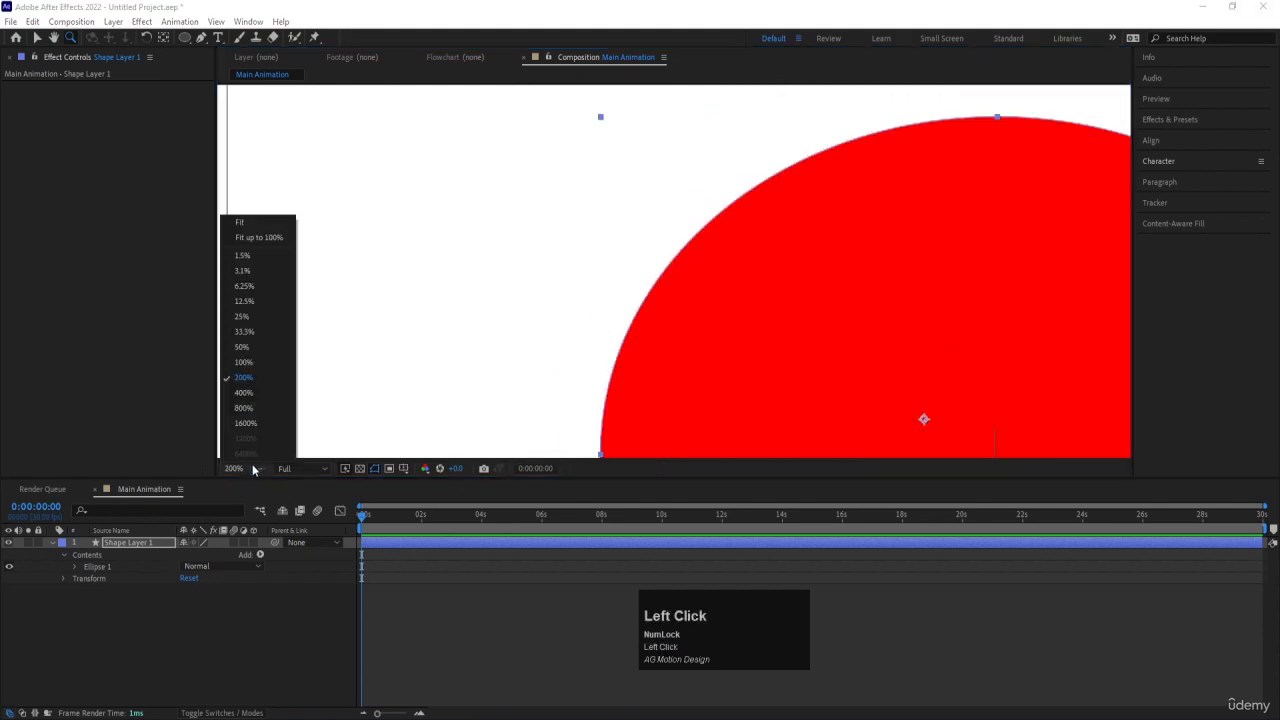
{"action": "left_click", "coordinate": [280, 221]}
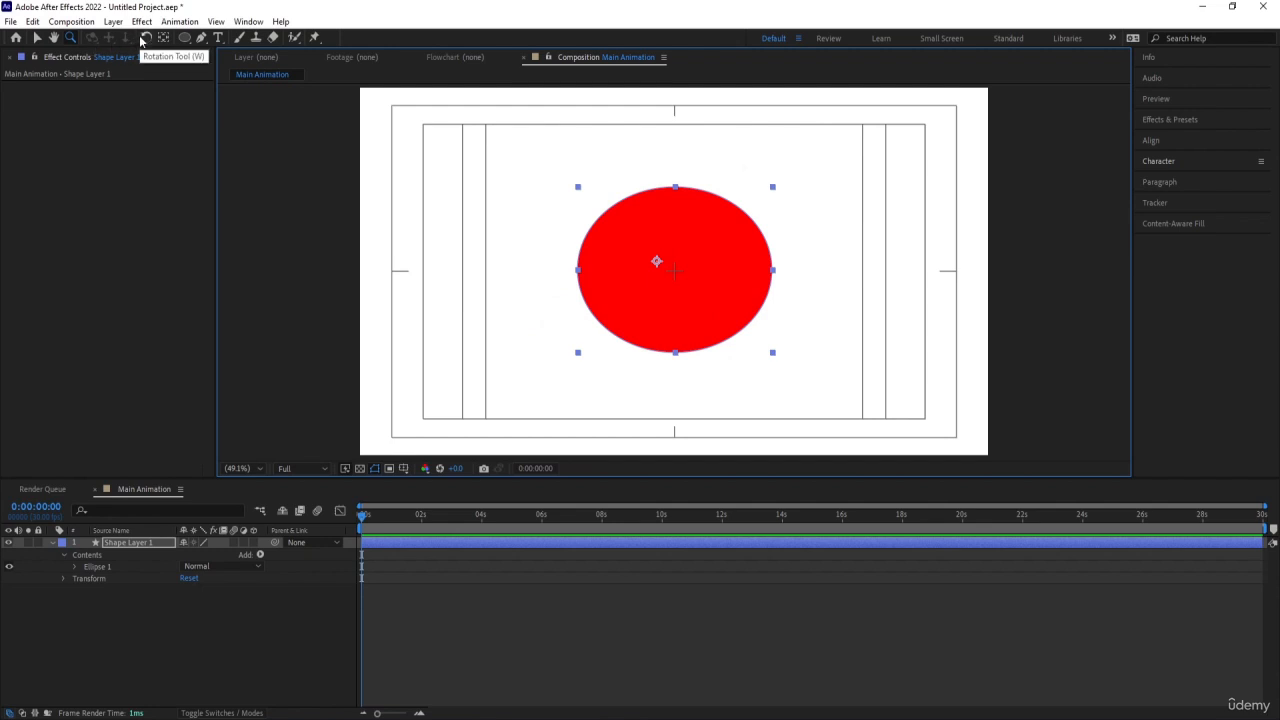
Step: Reveal only the shape layer's Rotation property, try rotating to 1x+73° and back to 219°, and undo both changes
{"action": "left_click", "coordinate": [96, 617]}
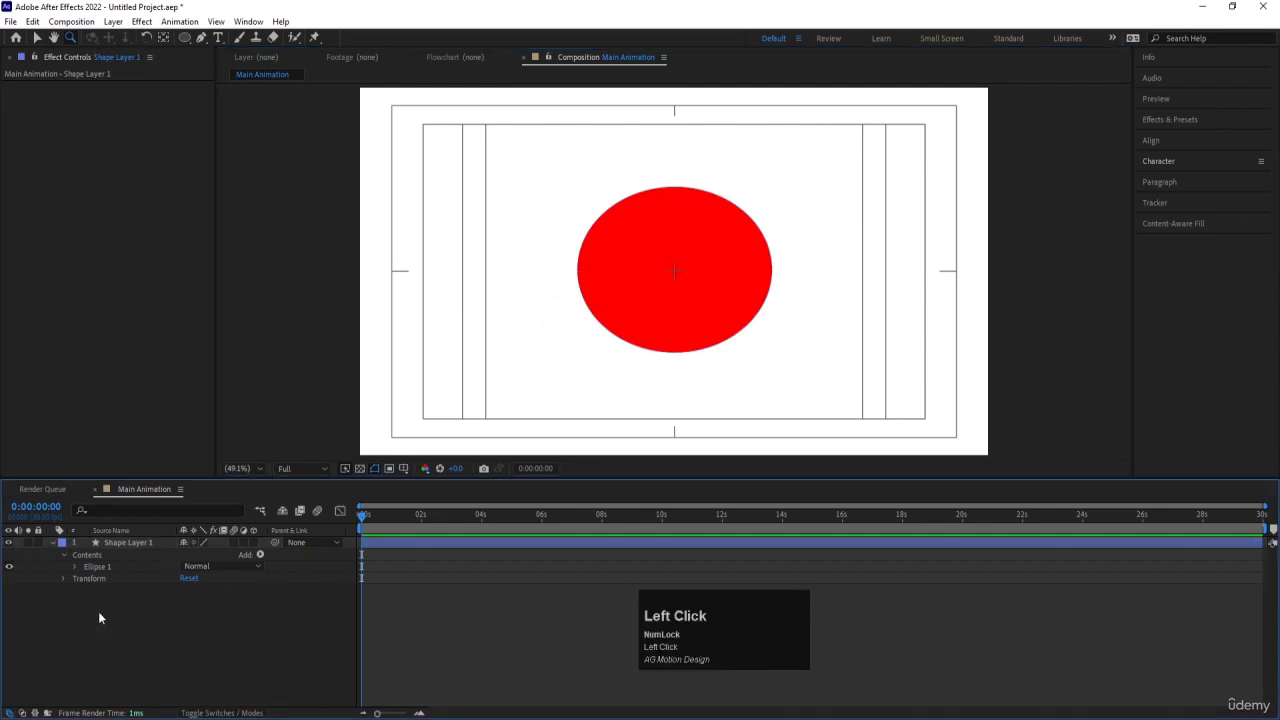
{"action": "left_click", "coordinate": [125, 543]}
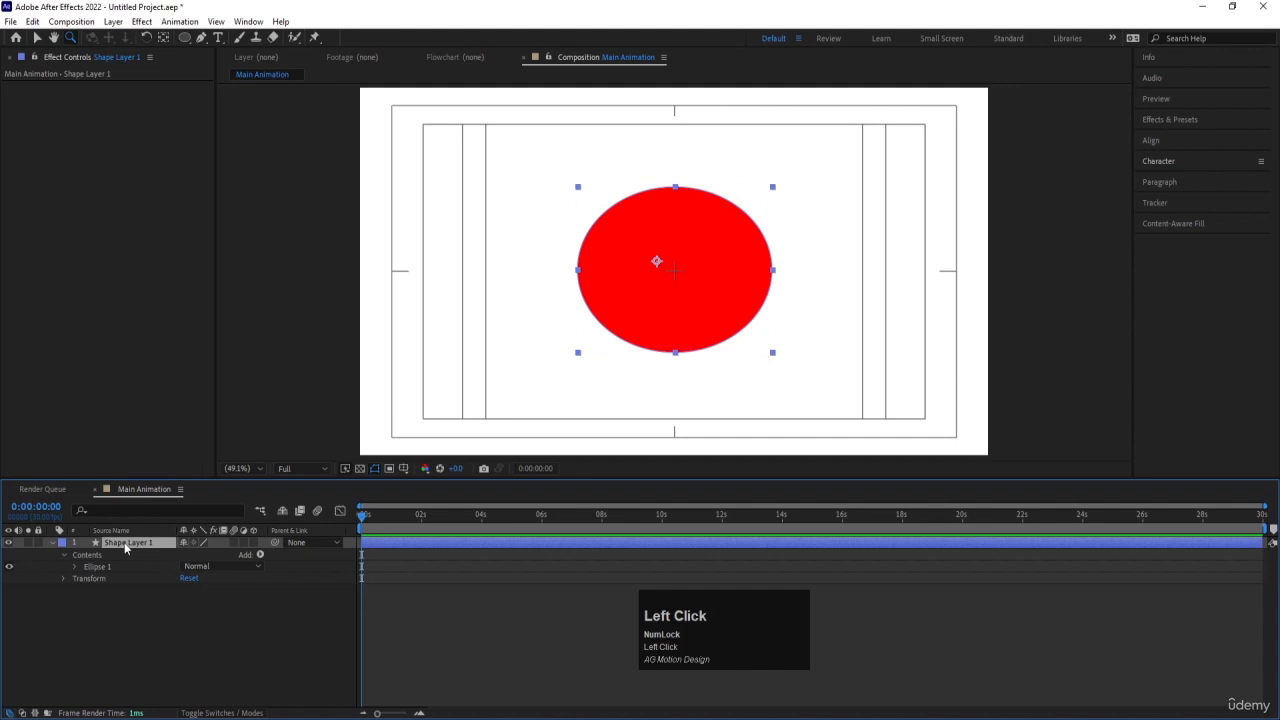
{"action": "key", "text": "r"}
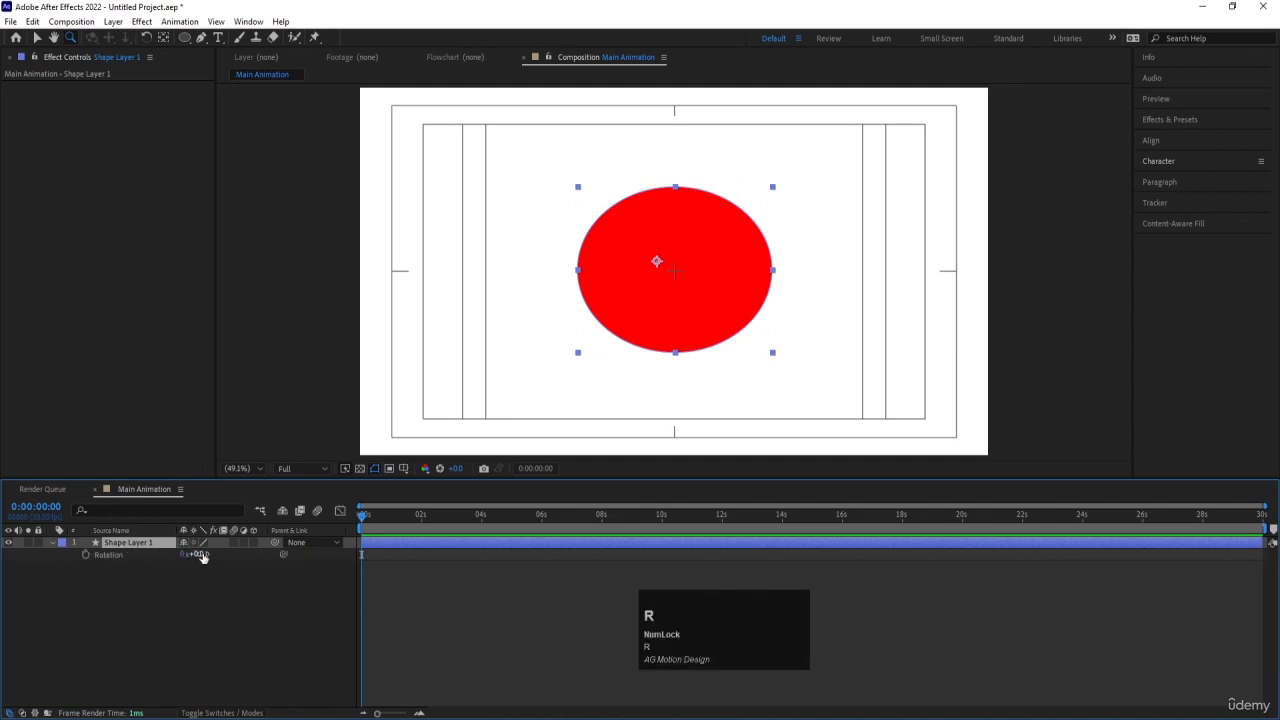
{"action": "left_click_drag", "start_coordinate": [202, 557], "coordinate": [462, 532]}
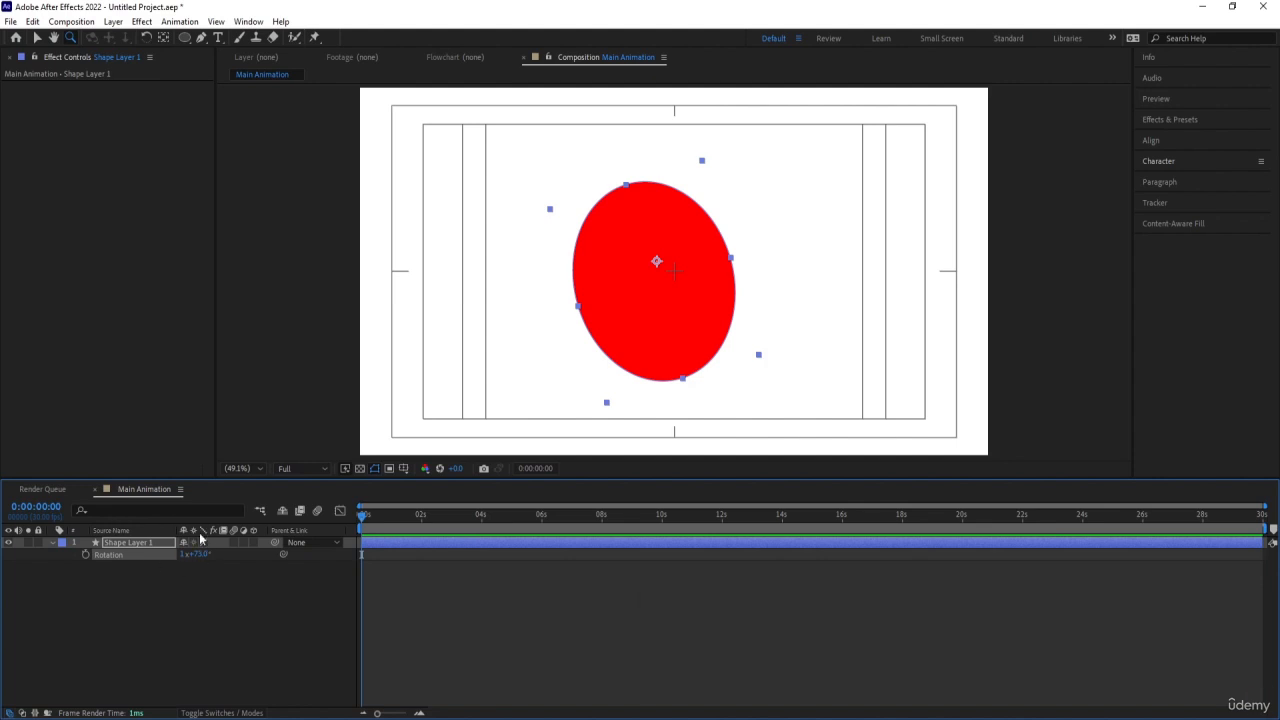
{"action": "left_click_drag", "start_coordinate": [203, 556], "coordinate": [60, 575]}
{"action": "key", "text": "ctrl+z"}
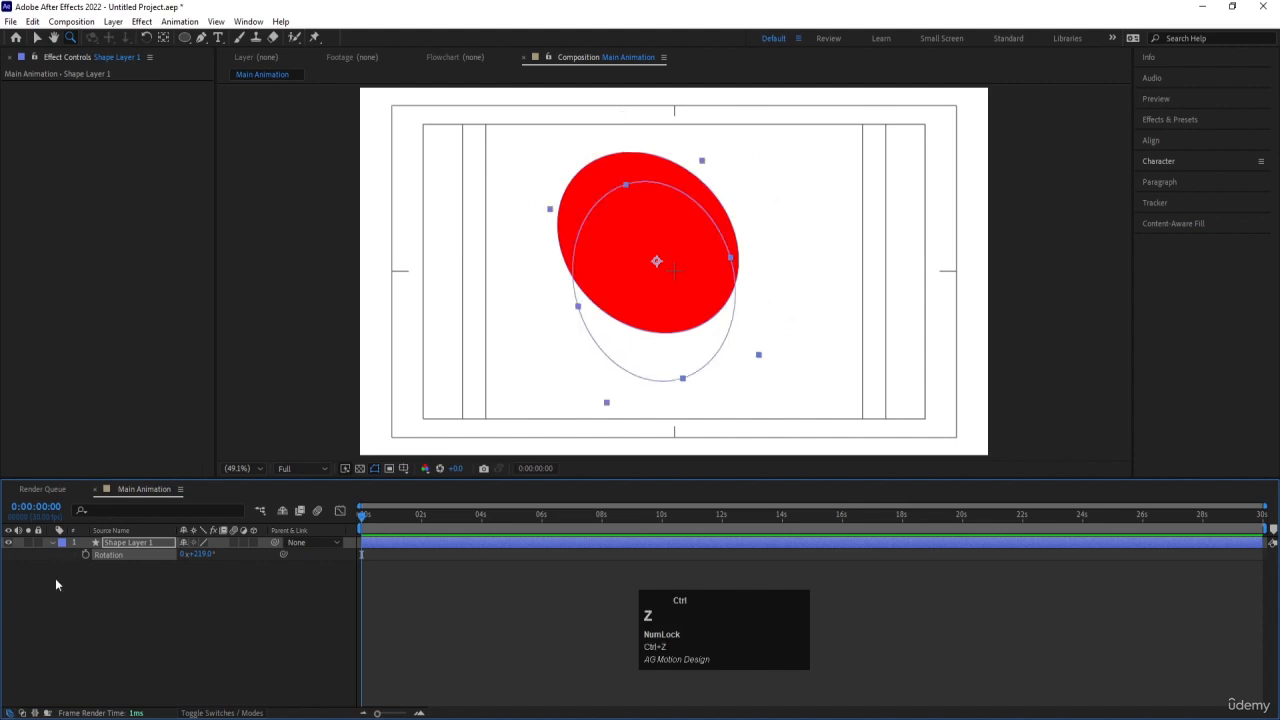
{"action": "key", "text": "ctrl+z"}
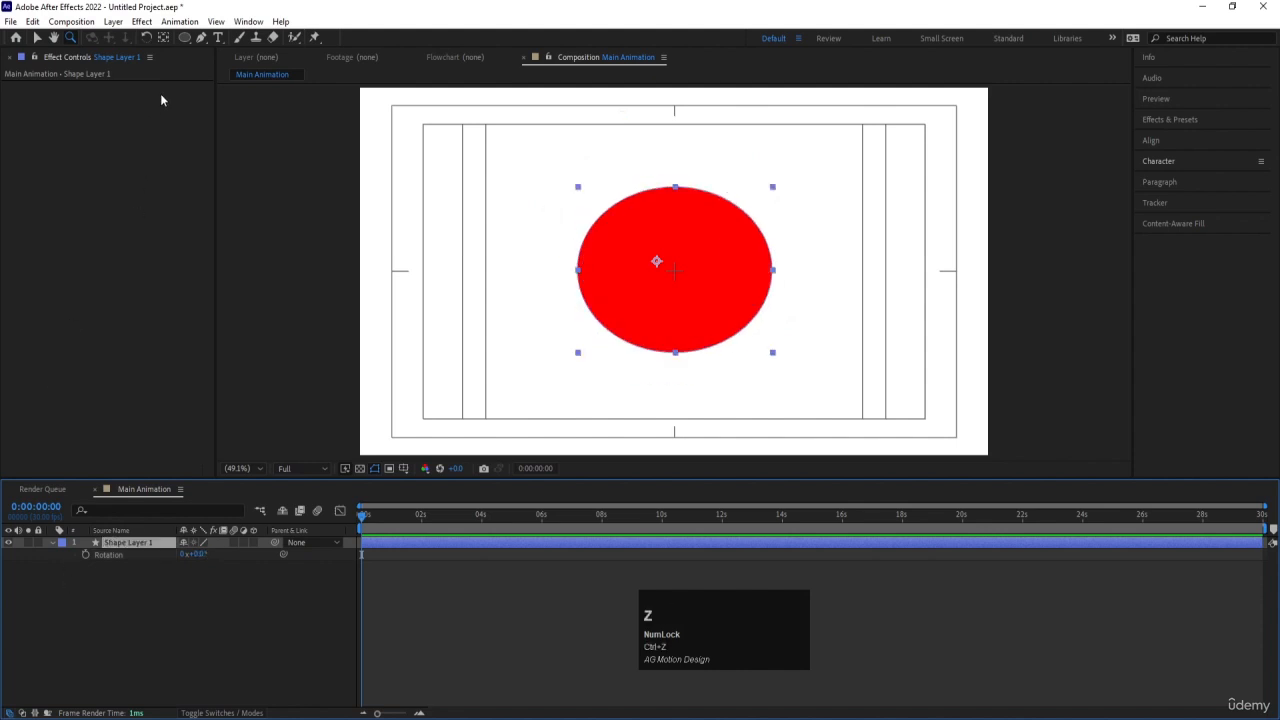
Step: Try rotating the ellipse layer freehand in the composition with the Rotation tool, and undo the rotation
{"action": "left_click", "coordinate": [146, 545]}
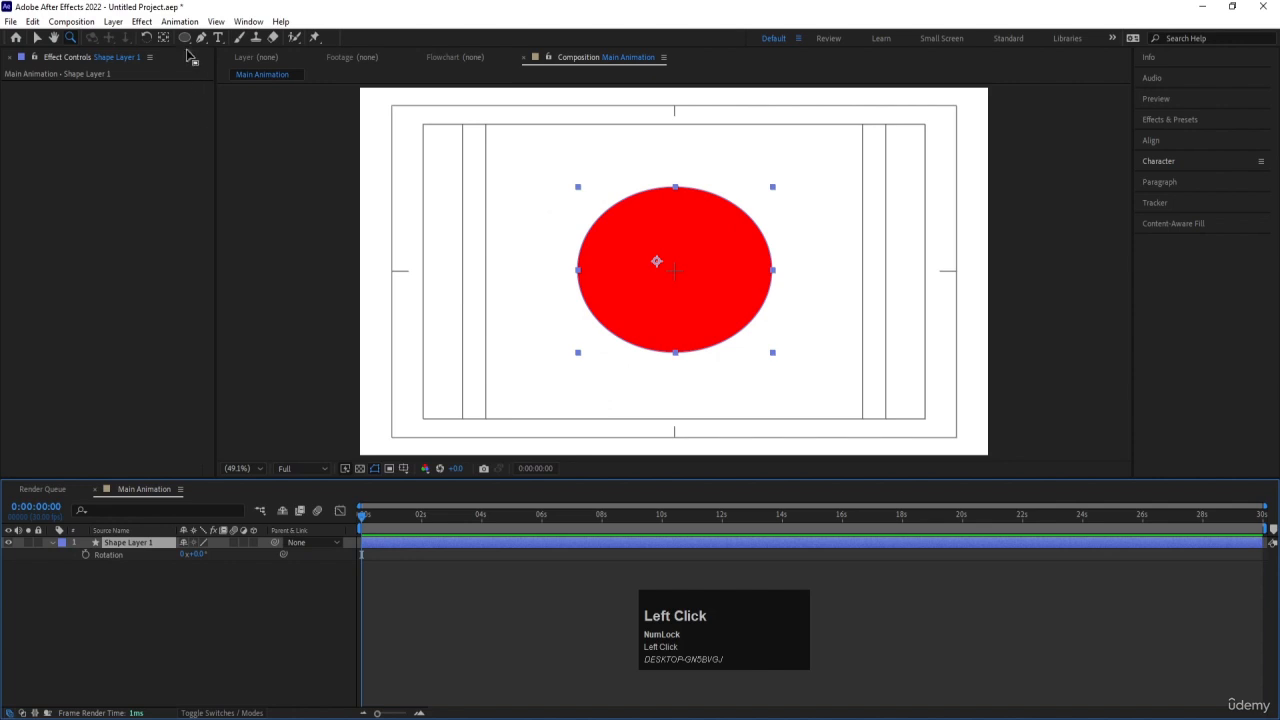
{"action": "left_click", "coordinate": [146, 38]}
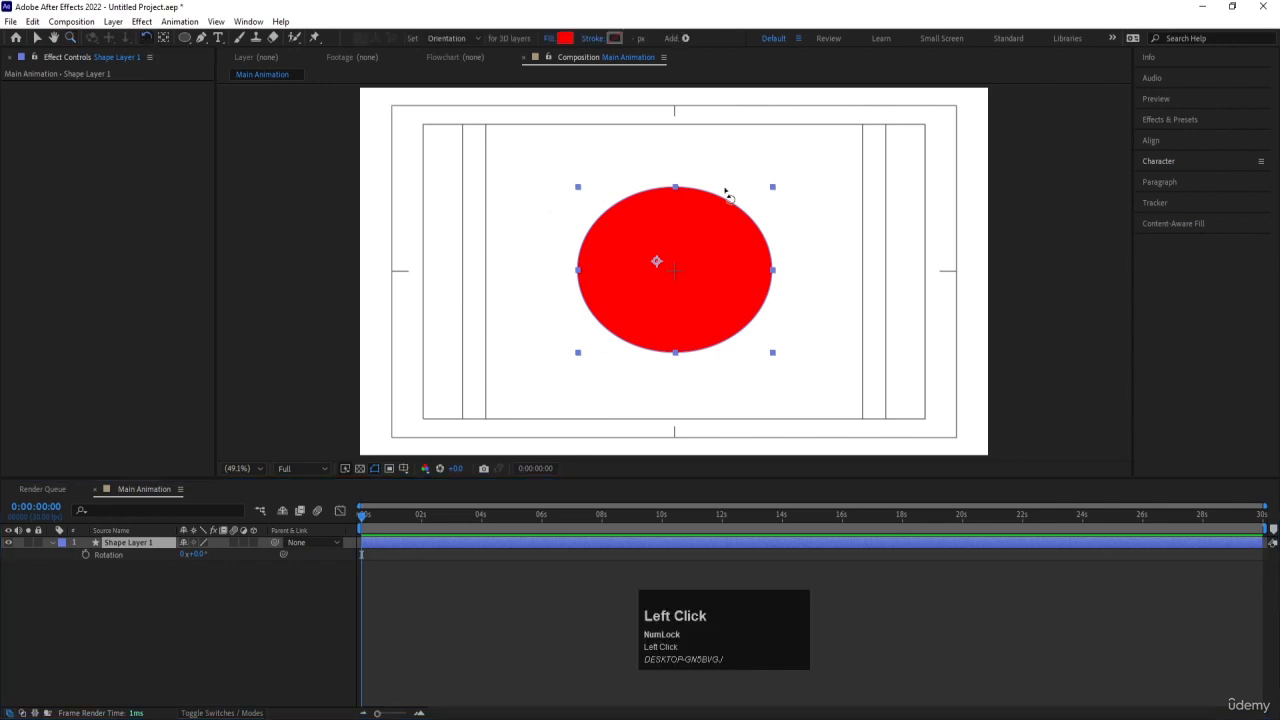
{"action": "left_click_drag", "start_coordinate": [723, 206], "coordinate": [465, 205]}
{"action": "key", "text": "ctrl+z"}
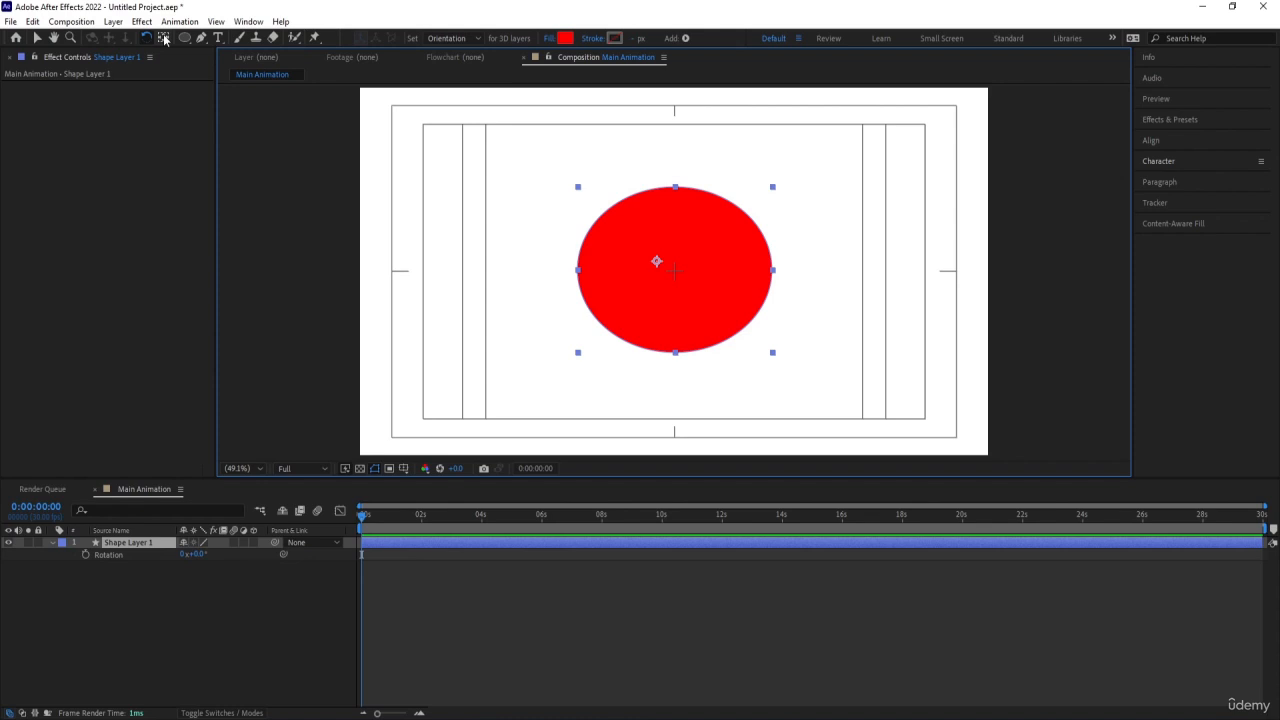
Step: Delete the ellipse's shape layer and draw a new, slightly taller red ellipse up and left of the composition's centre
{"action": "left_click", "coordinate": [163, 550]}
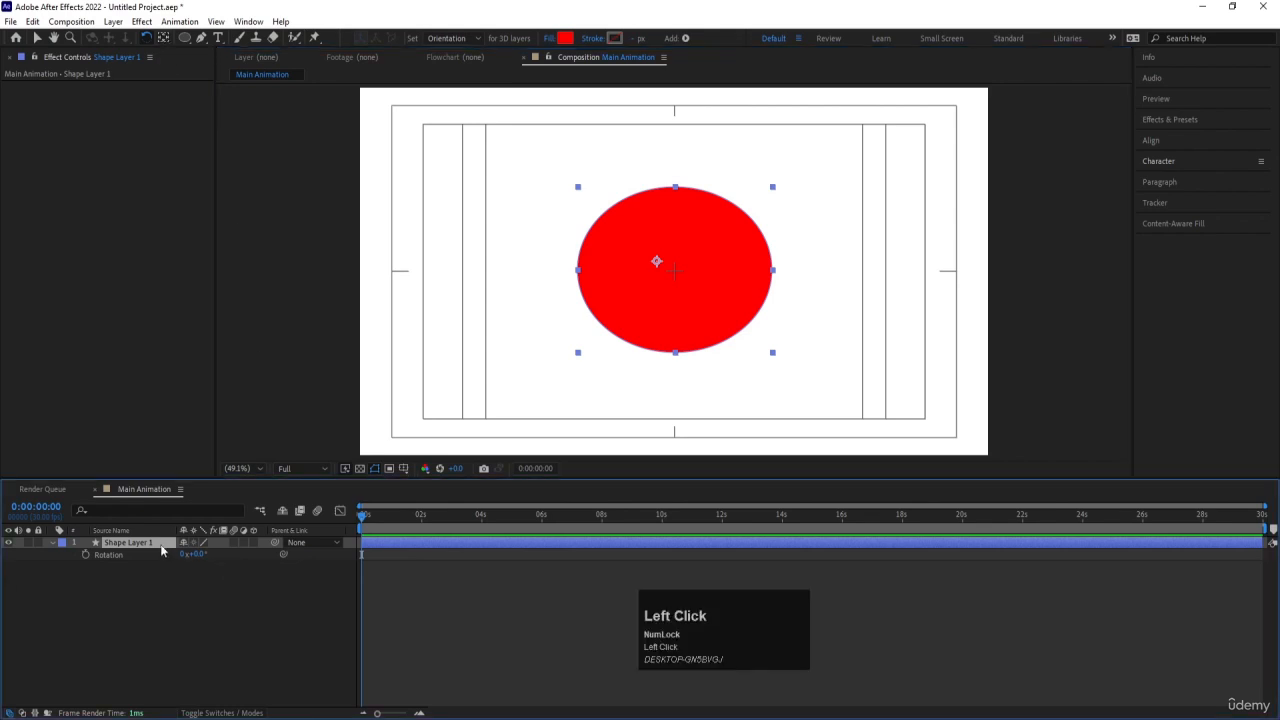
{"action": "key", "text": "Delete"}
{"action": "left_click", "coordinate": [185, 40]}
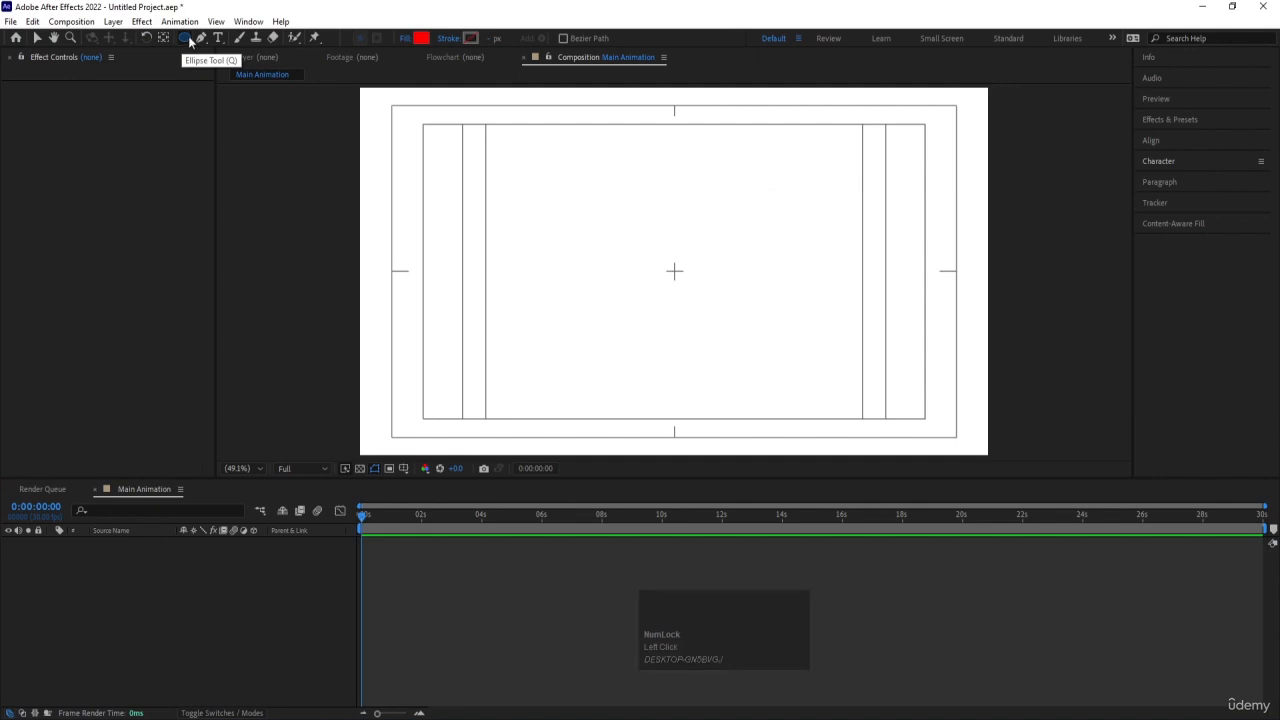
{"action": "left_click_drag", "start_coordinate": [570, 150], "coordinate": [749, 345]}
Step: Inspect the new ellipse's off-centre anchor point, try rotating the layer to 172° through its Rotation property, and undo it
{"action": "scroll", "coordinate": [675, 274], "scroll_direction": "up", "scroll_amount": 4}
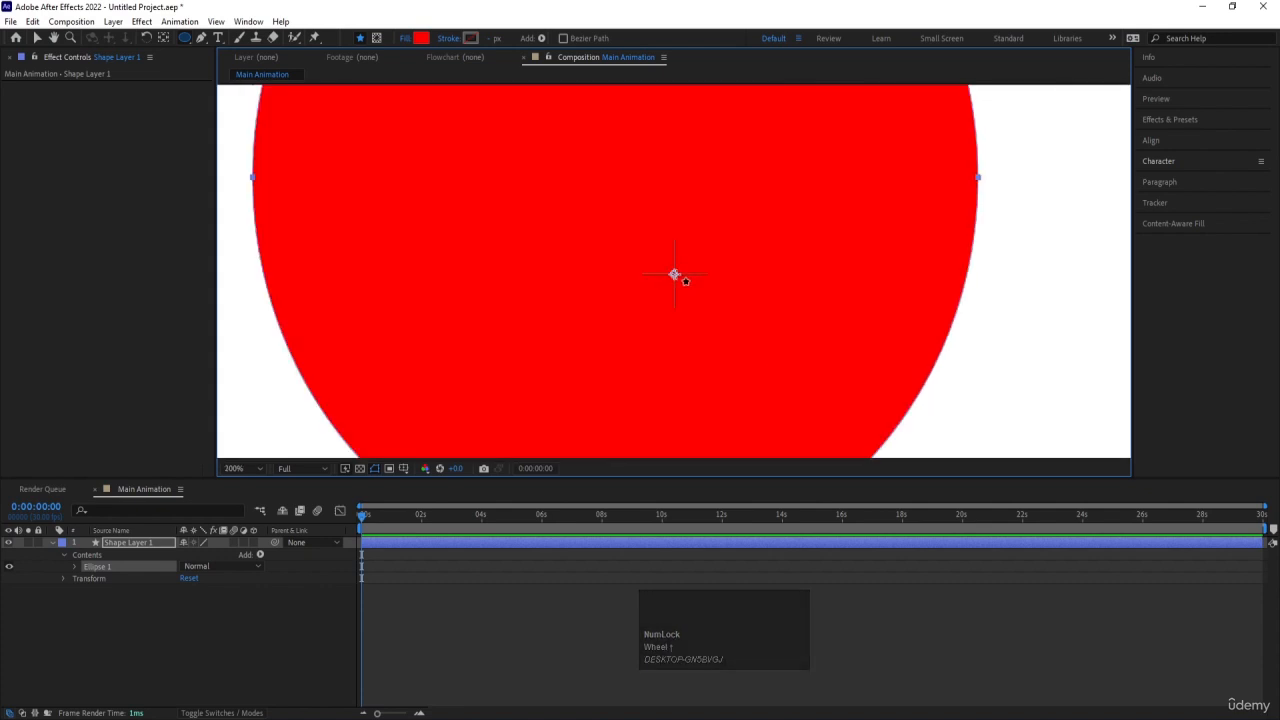
{"action": "scroll", "coordinate": [676, 276], "scroll_direction": "down", "scroll_amount": 4}
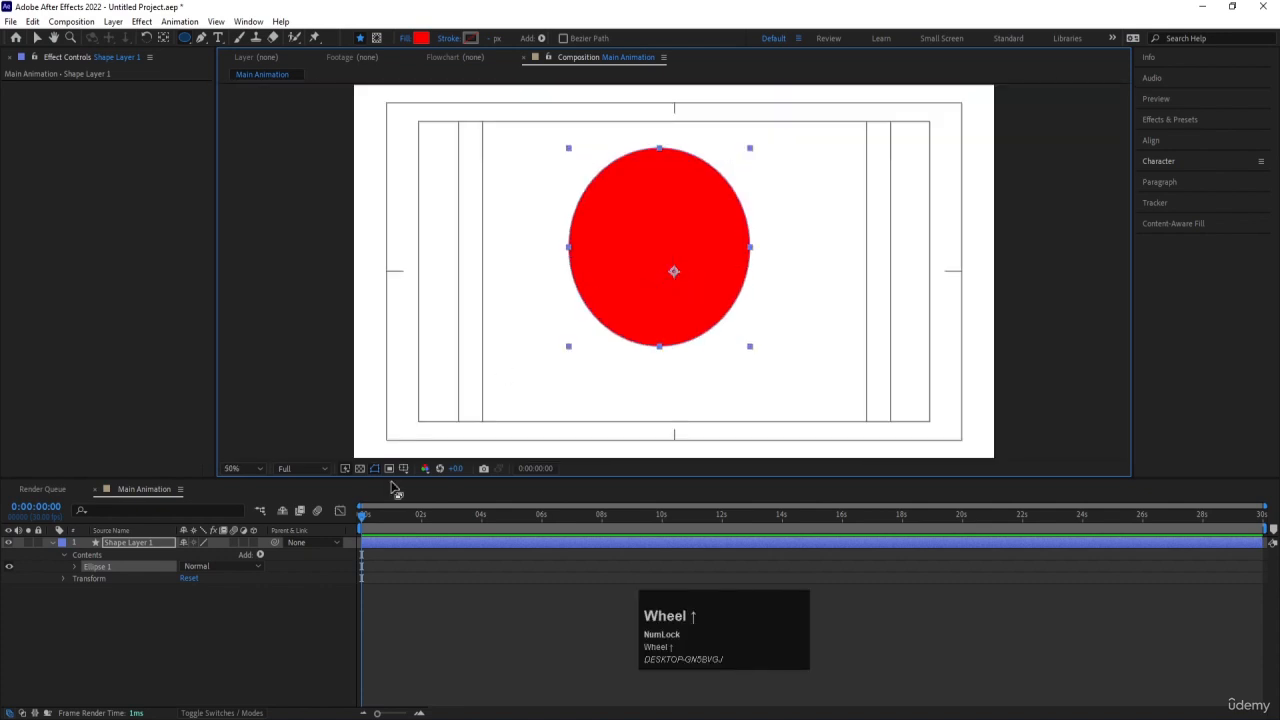
{"action": "key", "text": "r"}
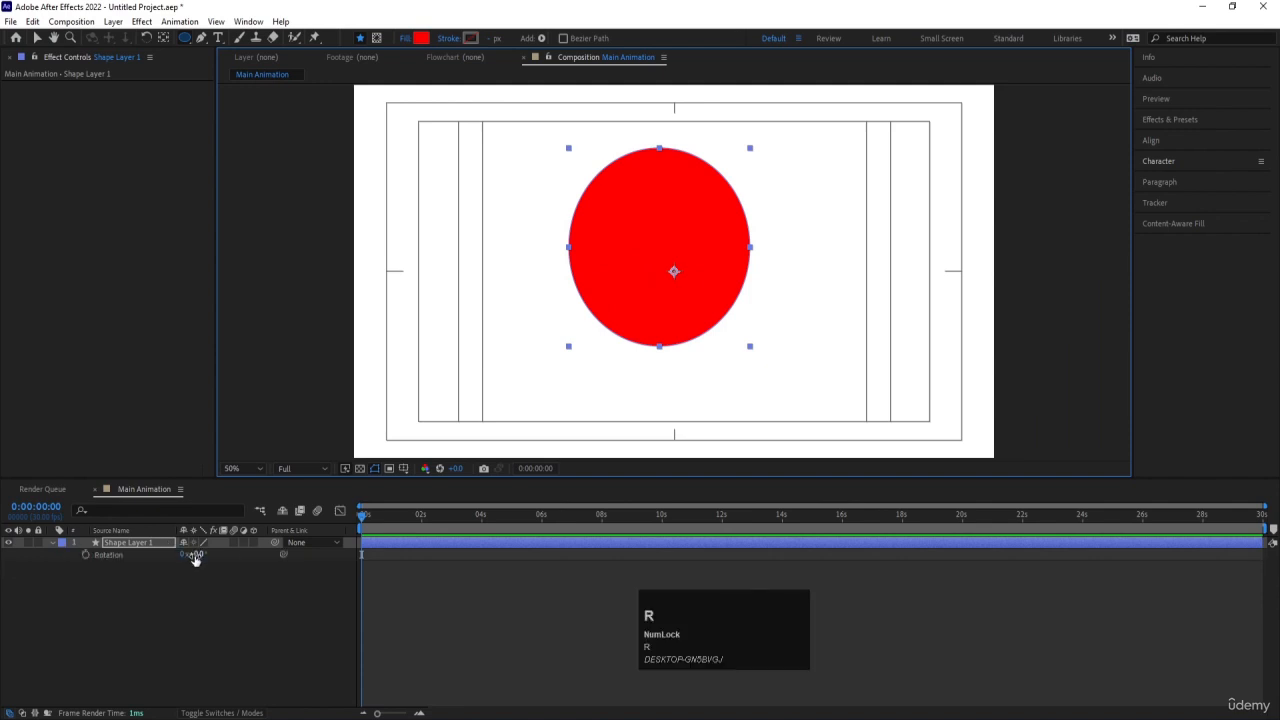
{"action": "left_click_drag", "start_coordinate": [197, 557], "coordinate": [346, 586]}
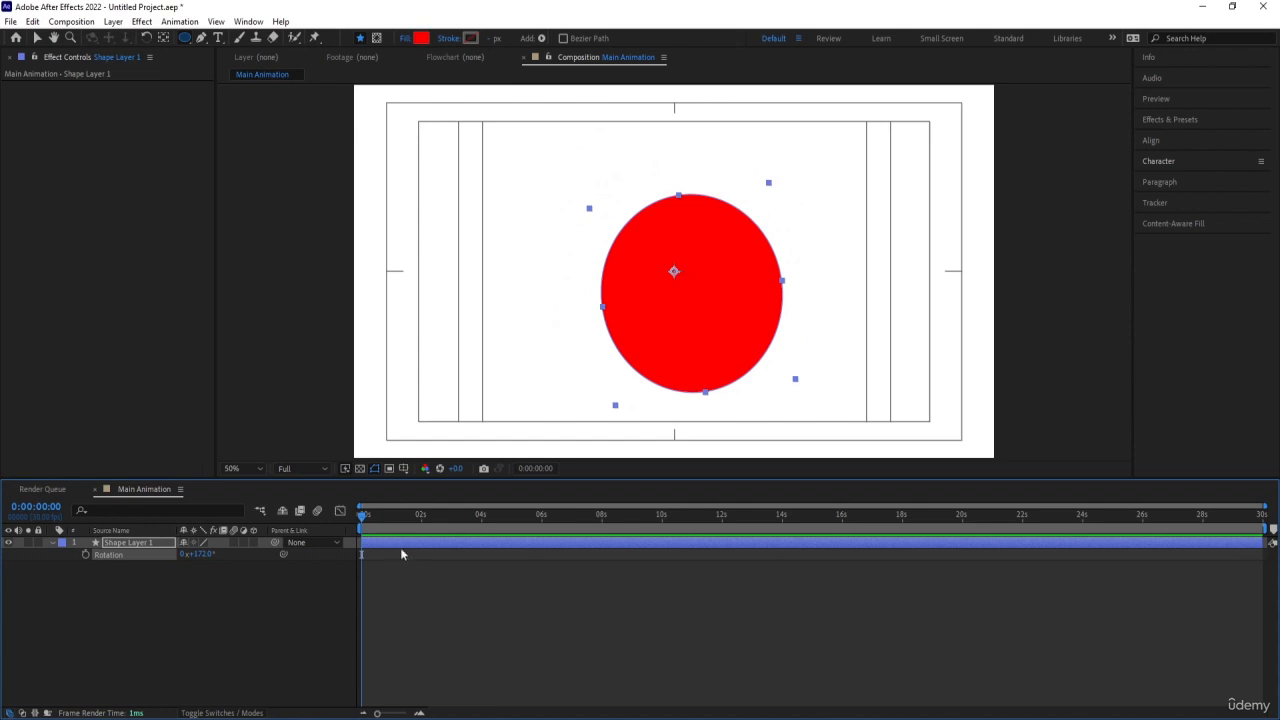
{"action": "key", "text": "ctrl+z"}
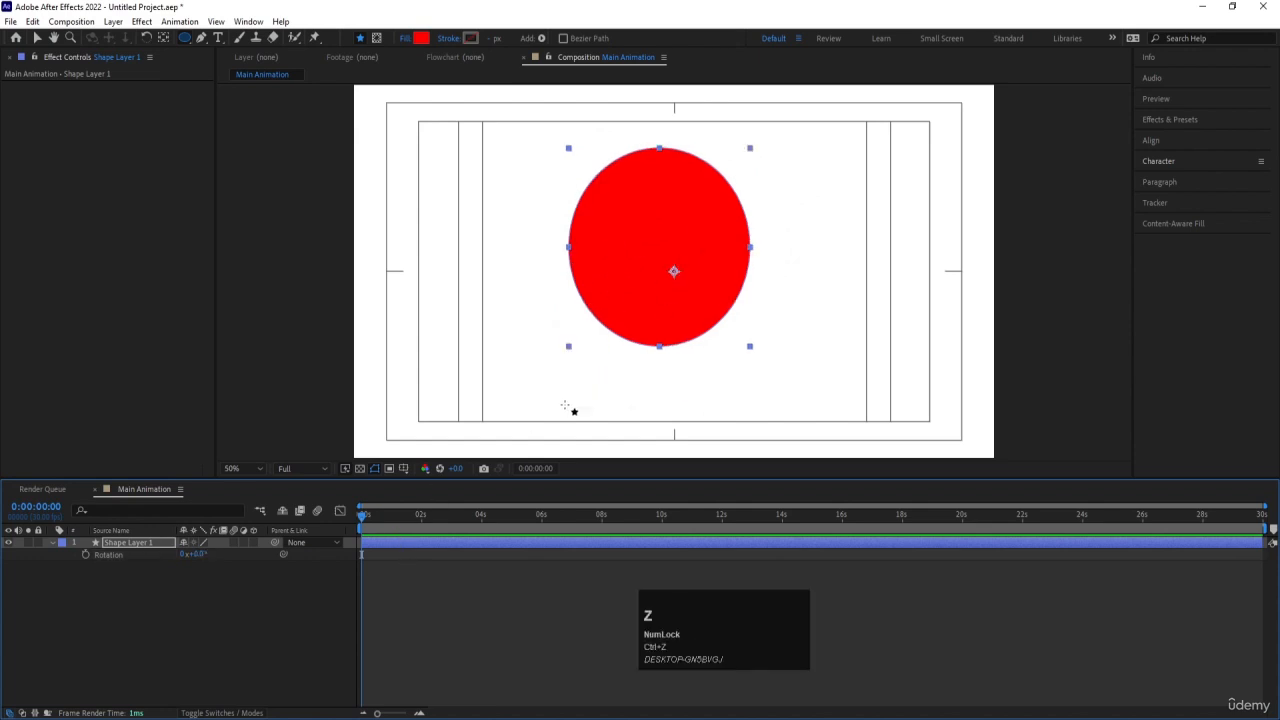
Step: Move the ellipse layer's anchor point outside the ellipse, to the right of its edge, with the Pan Behind tool
{"action": "left_click", "coordinate": [164, 38]}
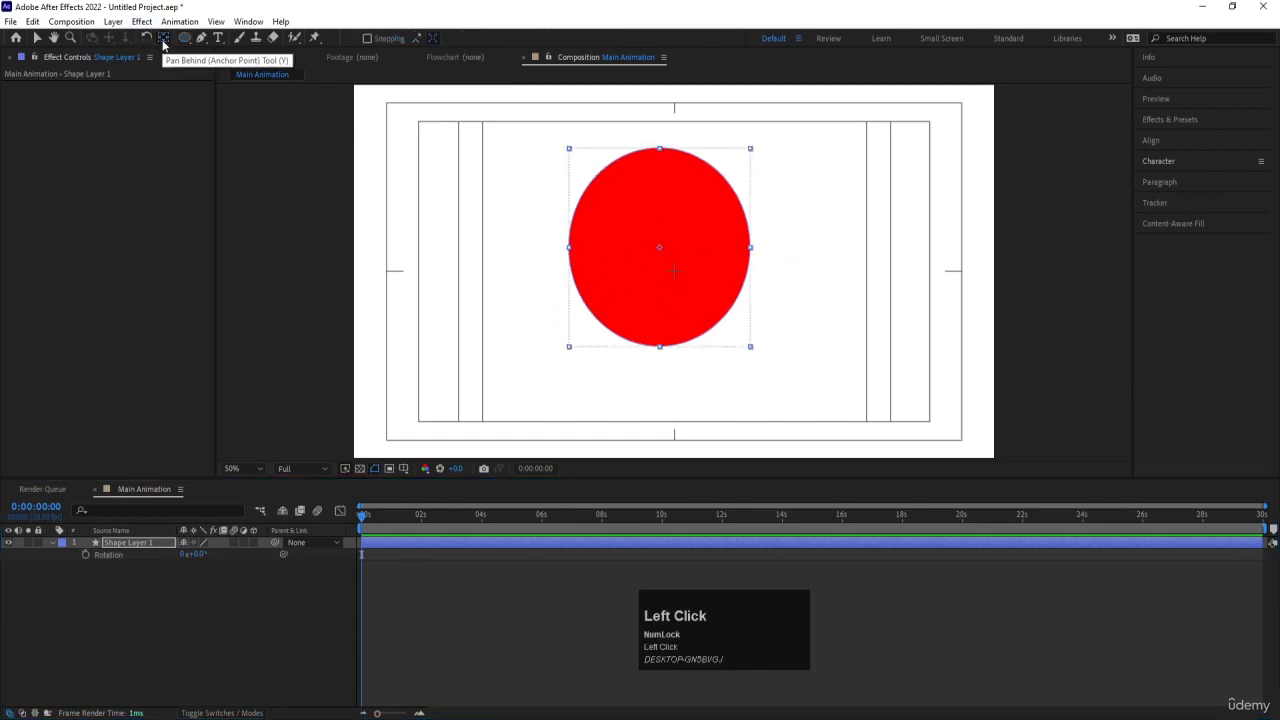
{"action": "left_click", "coordinate": [145, 543]}
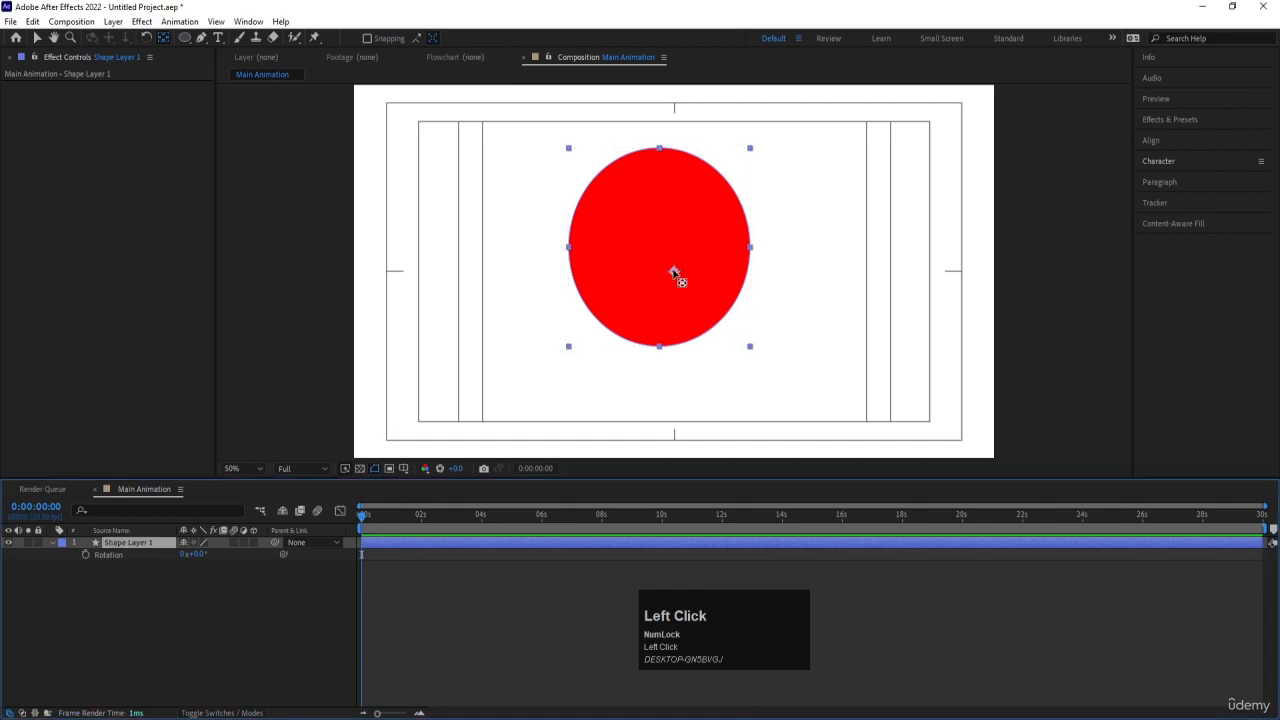
{"action": "left_click_drag", "start_coordinate": [674, 271], "coordinate": [803, 252]}
Step: Try rotating the ellipse freehand around the displaced anchor point with the Rotation tool, and undo the rotation and the anchor move
{"action": "left_click", "coordinate": [153, 38]}
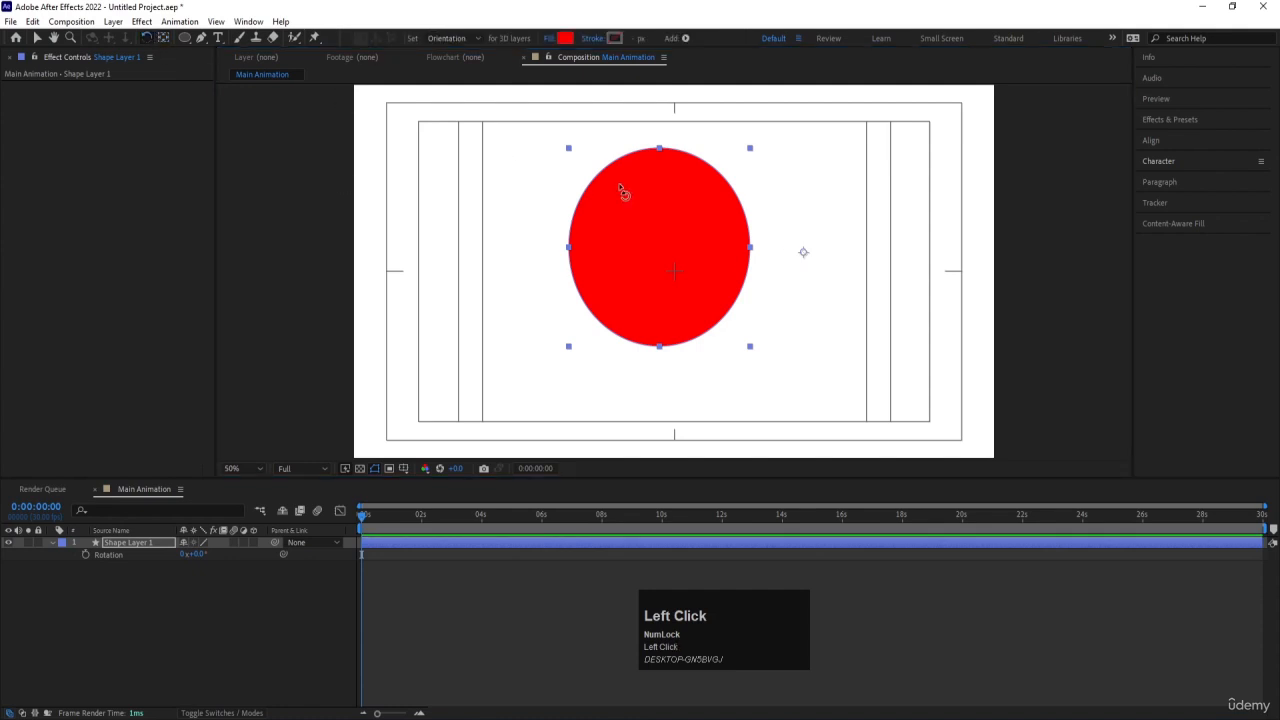
{"action": "mouse_move", "coordinate": [622, 190]}
{"action": "left_mouse_down"}
{"action": "mouse_move", "coordinate": [645, 170]}
{"action": "mouse_move", "coordinate": [809, 146]}
{"action": "mouse_move", "coordinate": [815, 394]}
{"action": "mouse_move", "coordinate": [689, 234]}
{"action": "mouse_move", "coordinate": [700, 232]}
{"action": "mouse_move", "coordinate": [743, 354]}
{"action": "mouse_move", "coordinate": [885, 232]}
{"action": "left_mouse_up"}
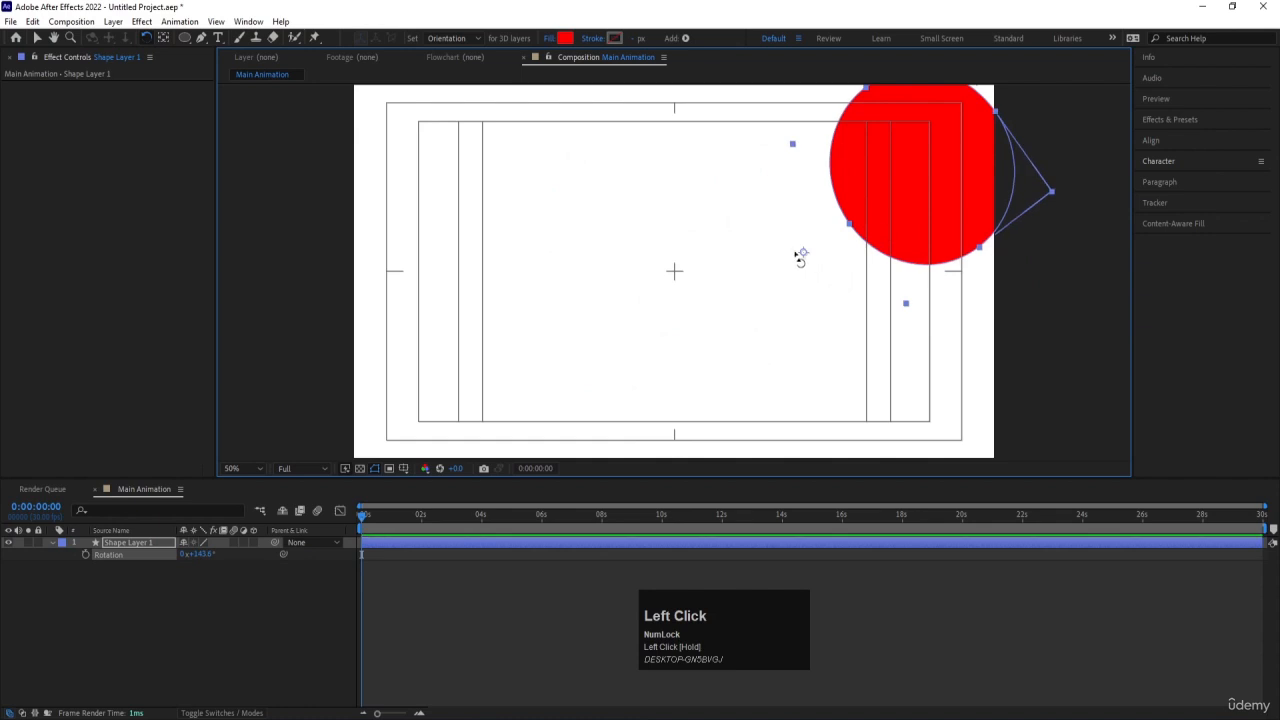
{"action": "key", "text": "ctrl+z"}
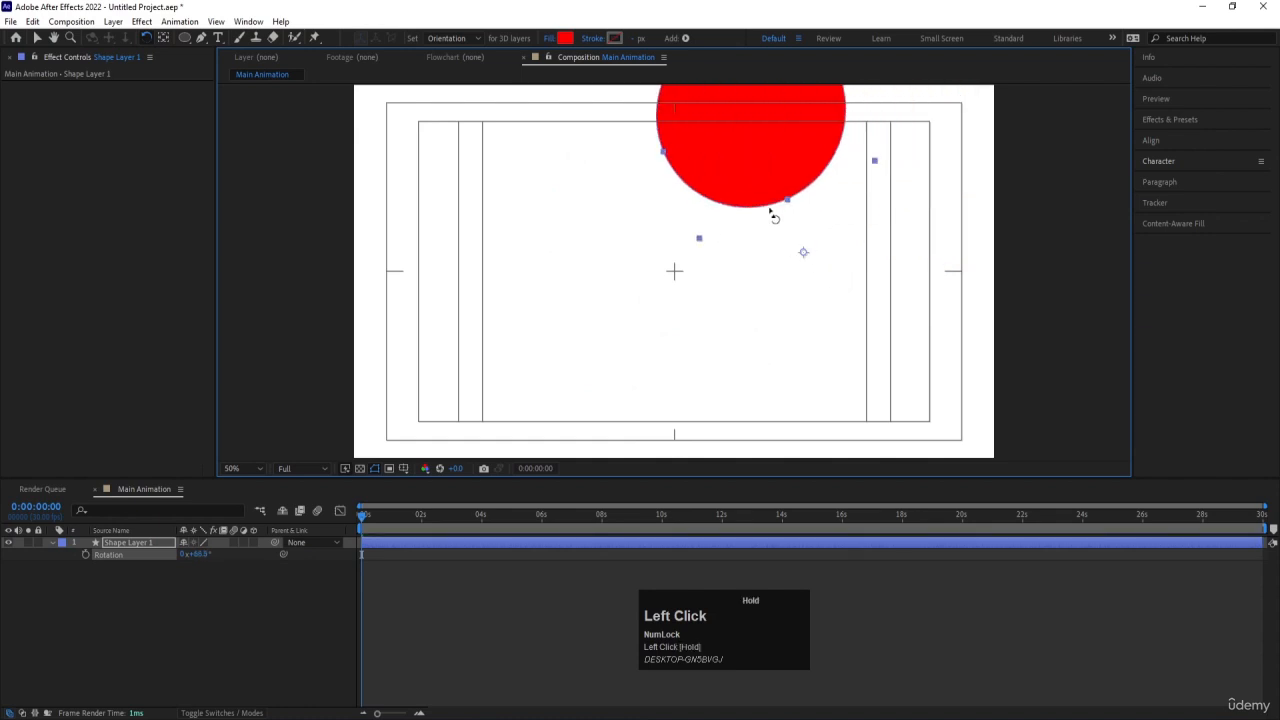
{"action": "key", "text": "ctrl+z"}
{"action": "key", "text": "ctrl+z"}
{"action": "key", "text": "ctrl+z"}
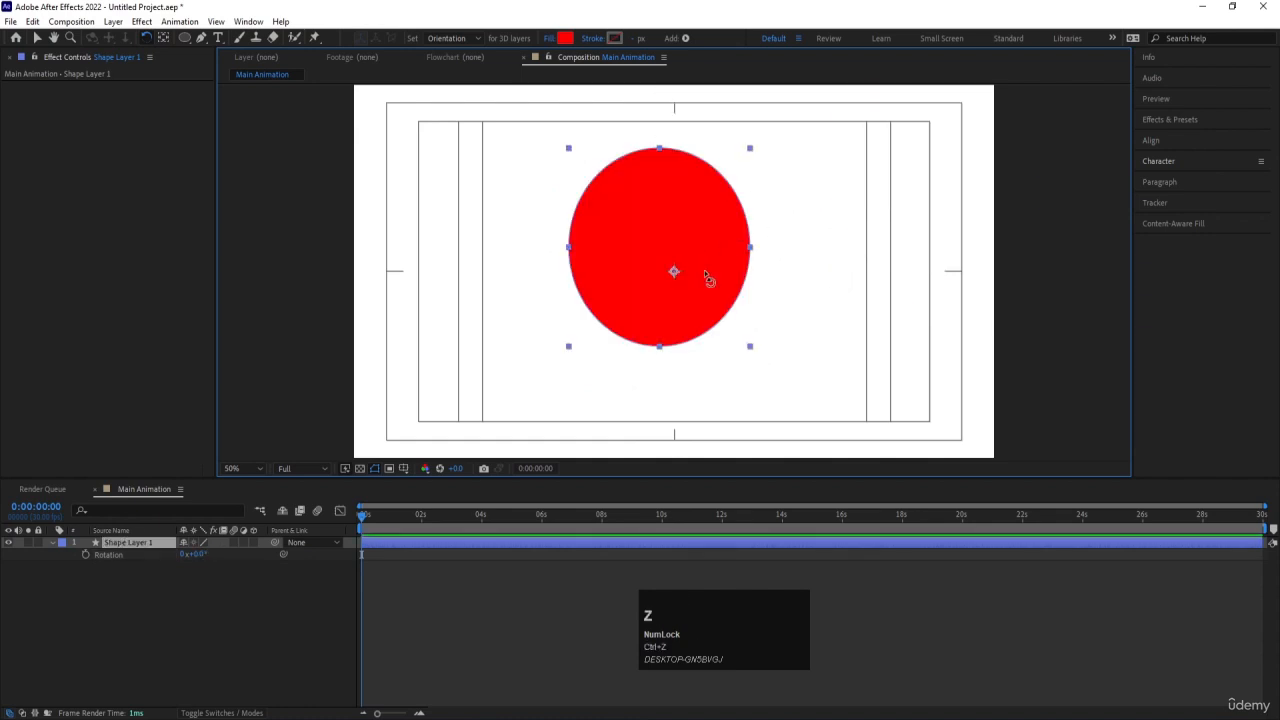
Step: Try moving the anchor point out past the ellipse's left edge with the Pan Behind tool, and delete the ellipse's shape layer
{"action": "left_click", "coordinate": [163, 37]}
{"action": "left_click_drag", "start_coordinate": [675, 272], "coordinate": [481, 241]}
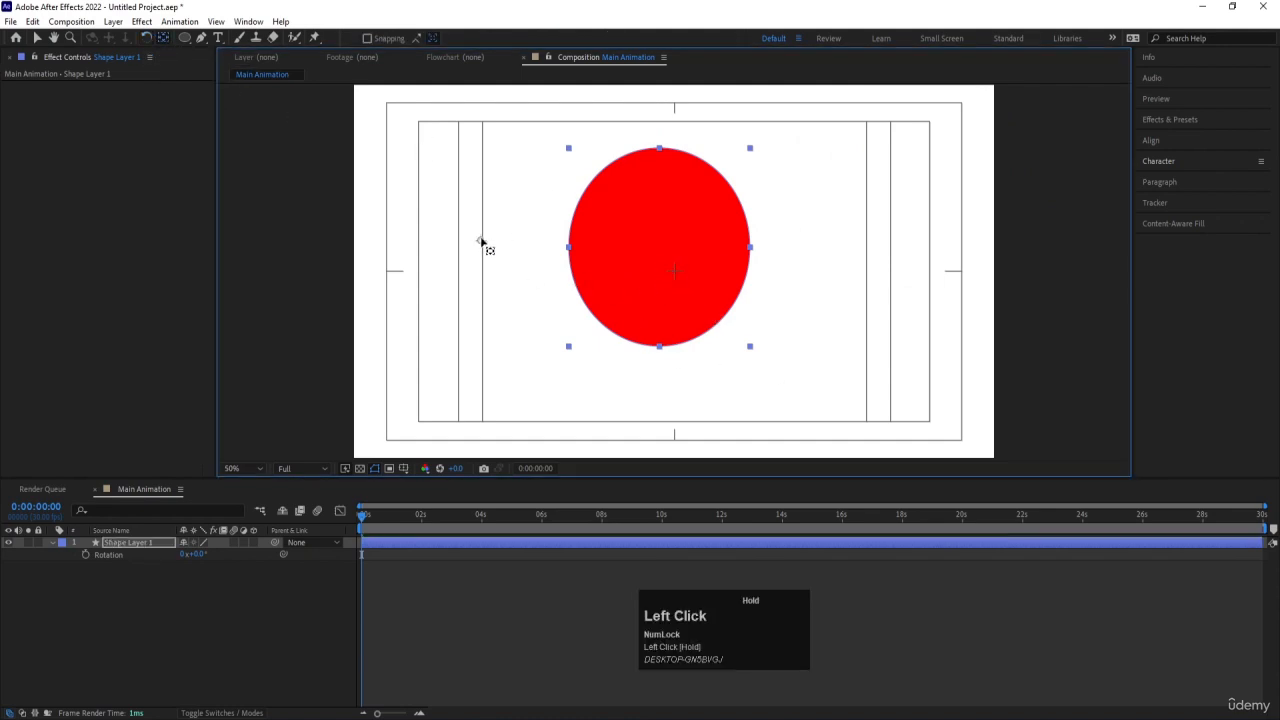
{"action": "left_click", "coordinate": [130, 547]}
{"action": "key", "text": "Delete"}
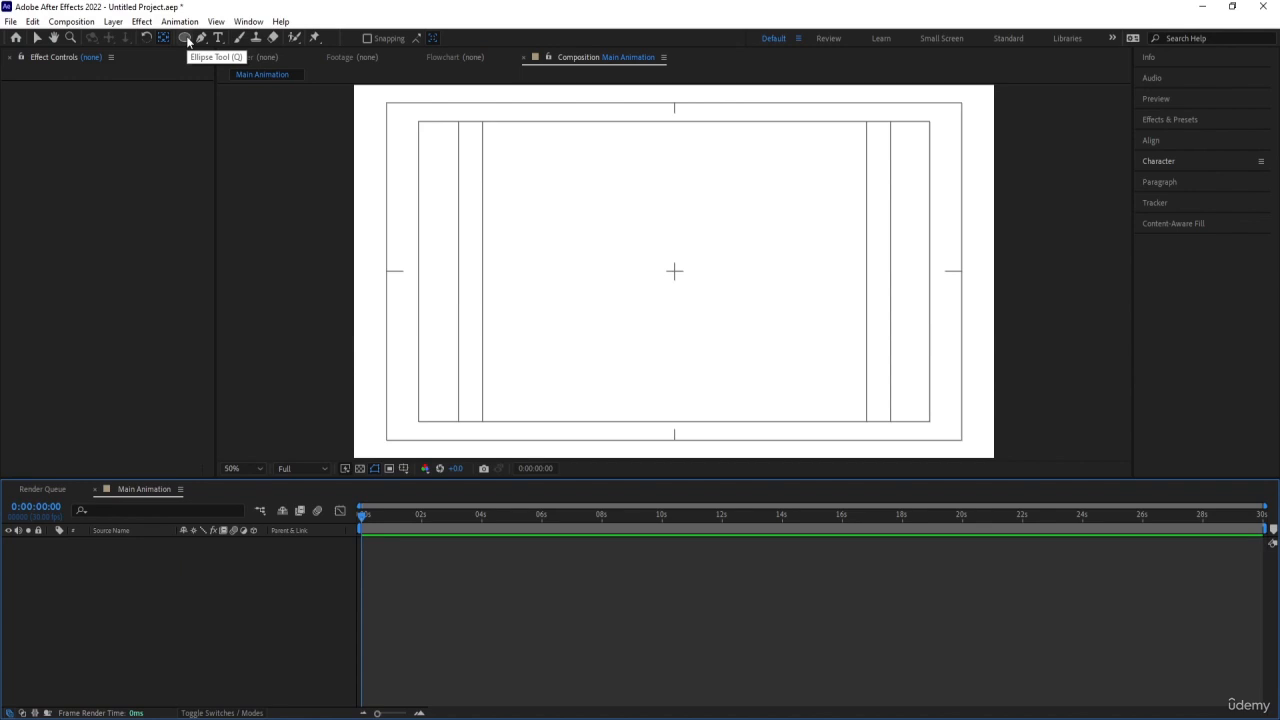
Step: Try drawing a small red star up and left of the composition's centre with the Star tool, and undo it
{"action": "left_click_drag", "start_coordinate": [187, 40], "coordinate": [233, 97]}
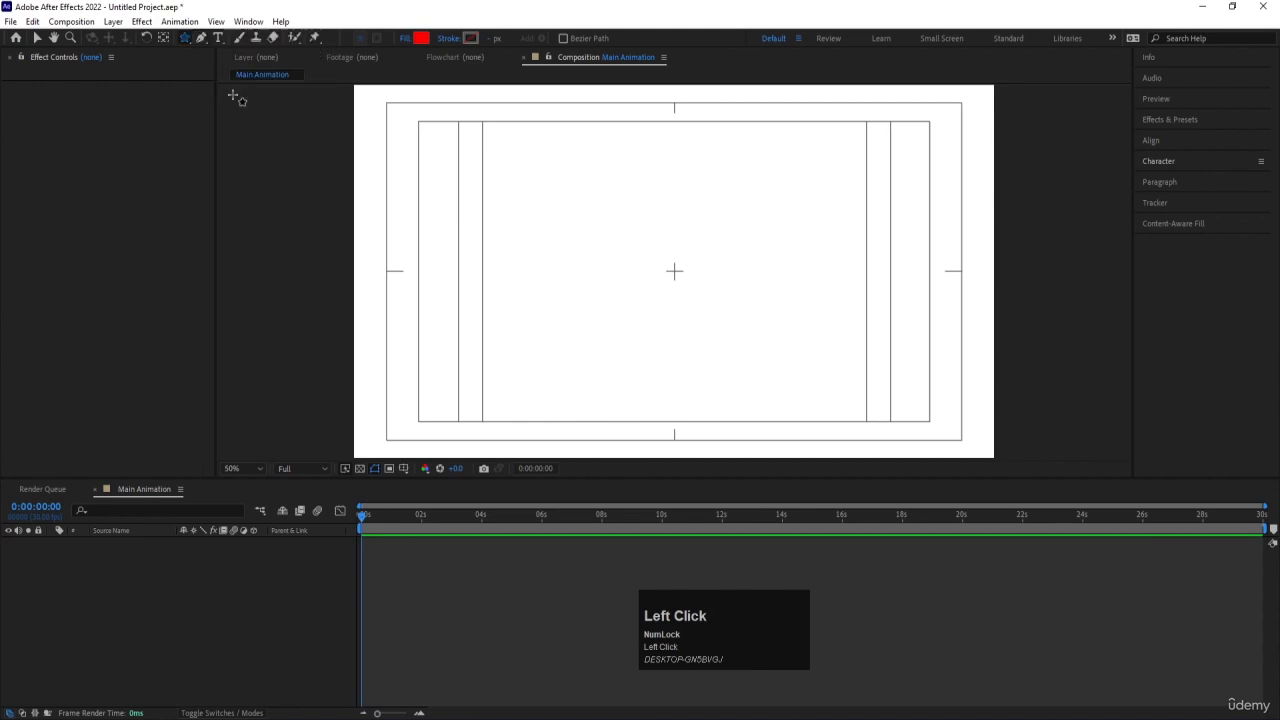
{"action": "mouse_move", "coordinate": [611, 191]}
{"action": "left_mouse_down"}
{"action": "mouse_move", "coordinate": [674, 273]}
{"action": "mouse_move", "coordinate": [614, 228]}
{"action": "mouse_move", "coordinate": [668, 258]}
{"action": "mouse_move", "coordinate": [634, 248]}
{"action": "left_mouse_up"}
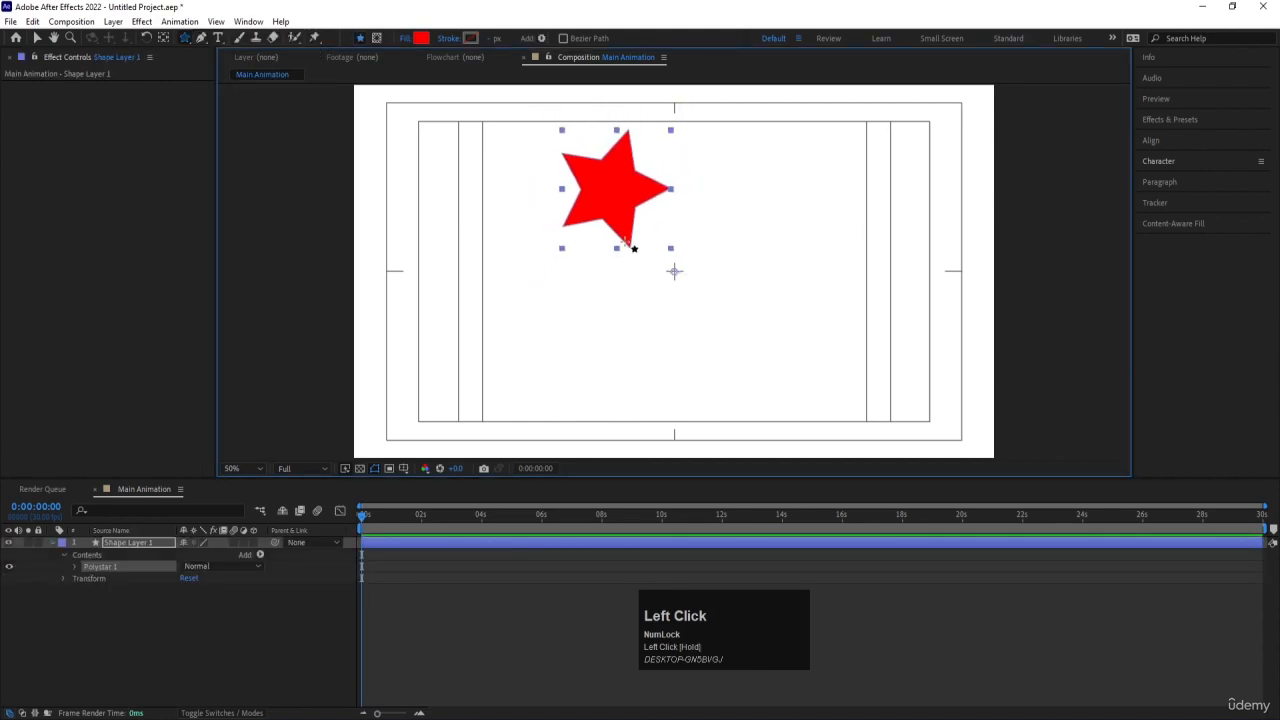
{"action": "key", "text": "ctrl+z"}
Step: Draw a large, nearly square red rectangle in the left half of the composition with the Rectangle tool
{"action": "left_click_drag", "start_coordinate": [185, 38], "coordinate": [222, 50]}
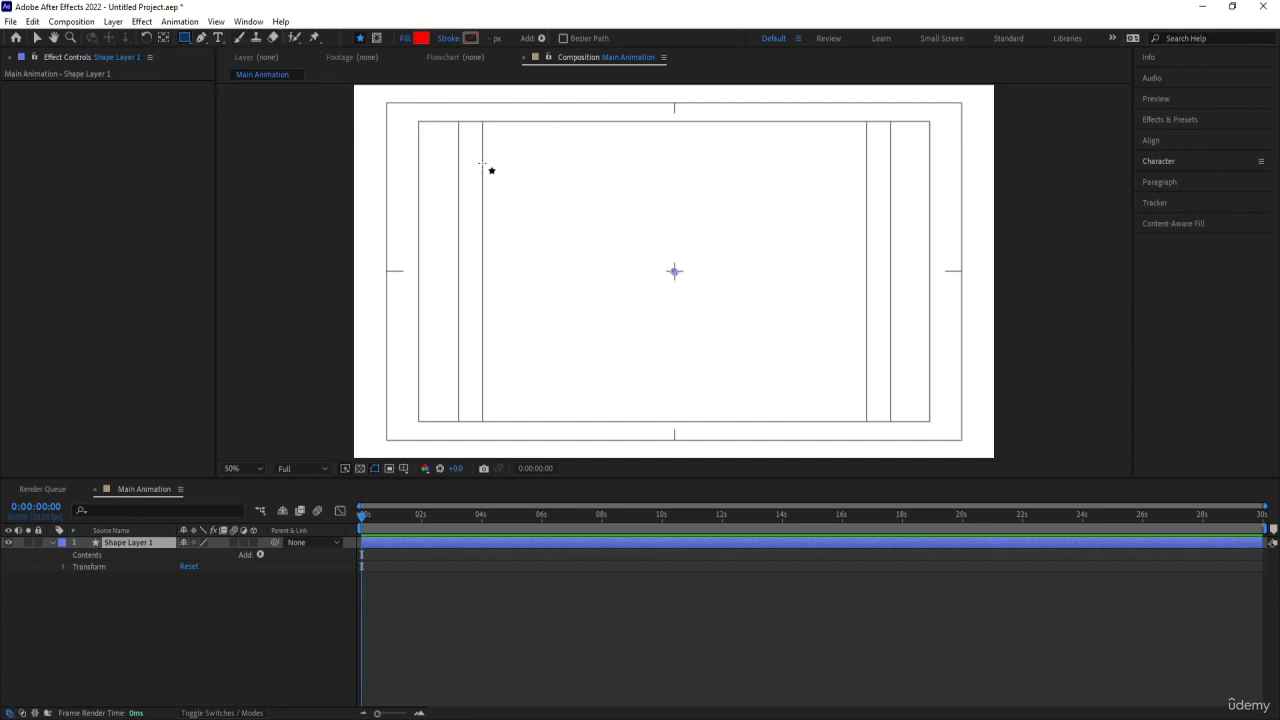
{"action": "left_click_drag", "start_coordinate": [481, 164], "coordinate": [683, 251]}
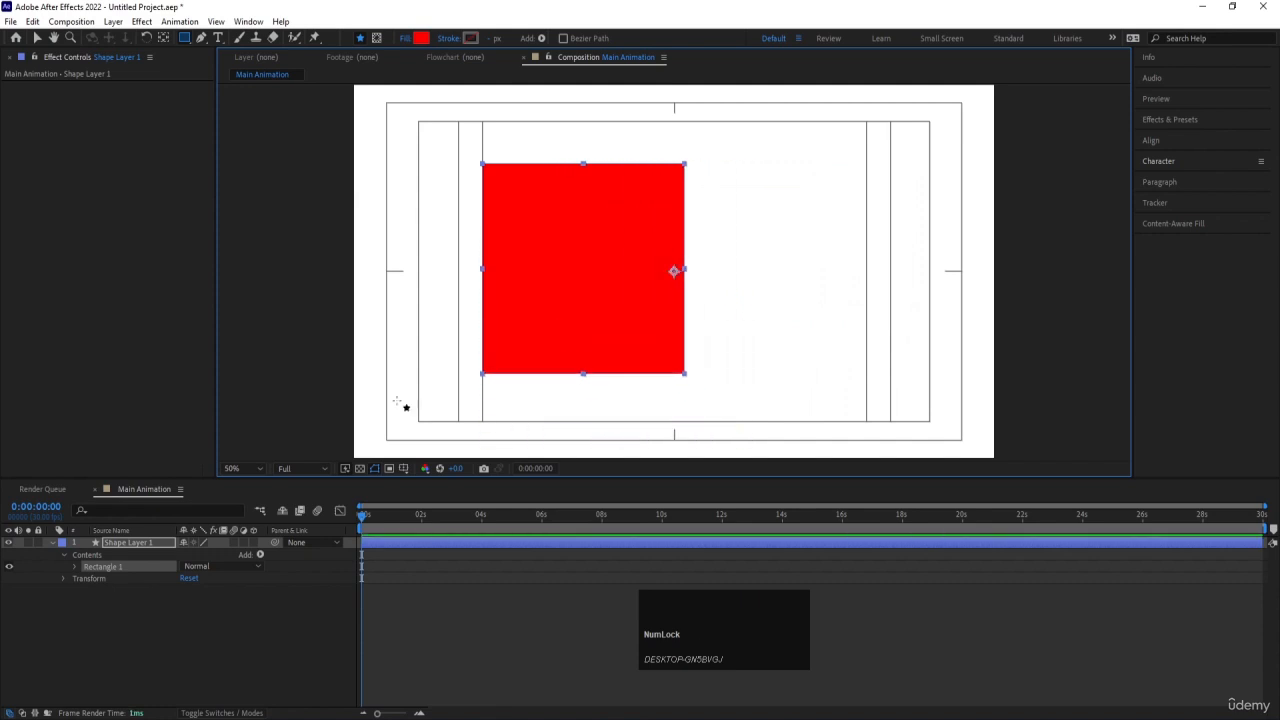
{"action": "left_click", "coordinate": [113, 600]}
Step: Move the rectangle layer's anchor point freehand inside the shape with the Pan Behind tool, and centre it exactly in the layer content
{"action": "left_click", "coordinate": [114, 542]}
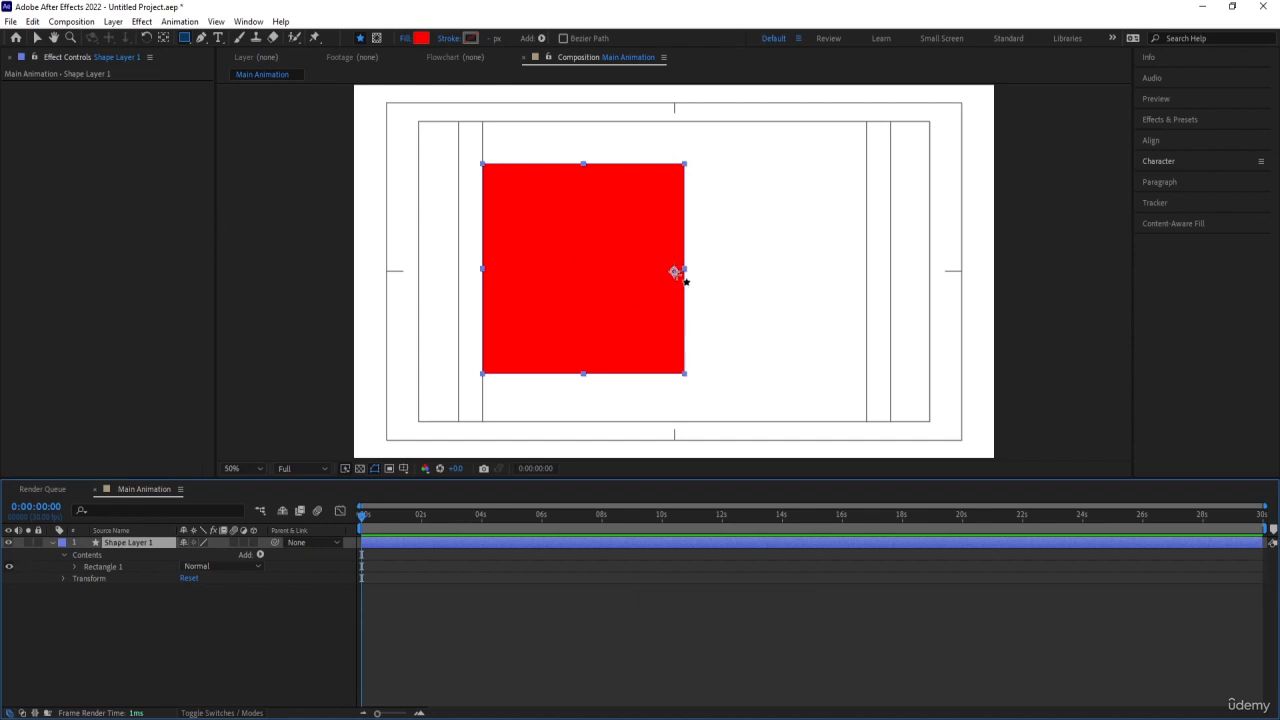
{"action": "left_click", "coordinate": [163, 38]}
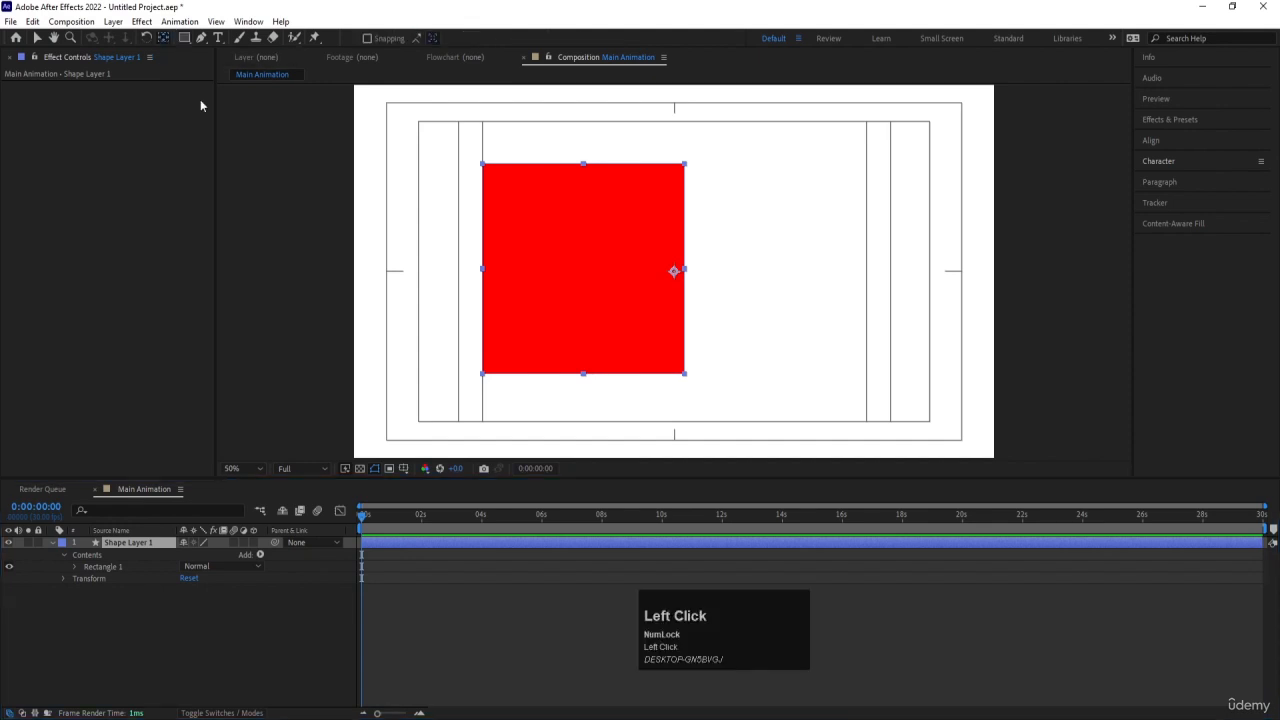
{"action": "left_click_drag", "start_coordinate": [675, 271], "coordinate": [590, 233]}
{"action": "key", "text": "Num_Lock"}
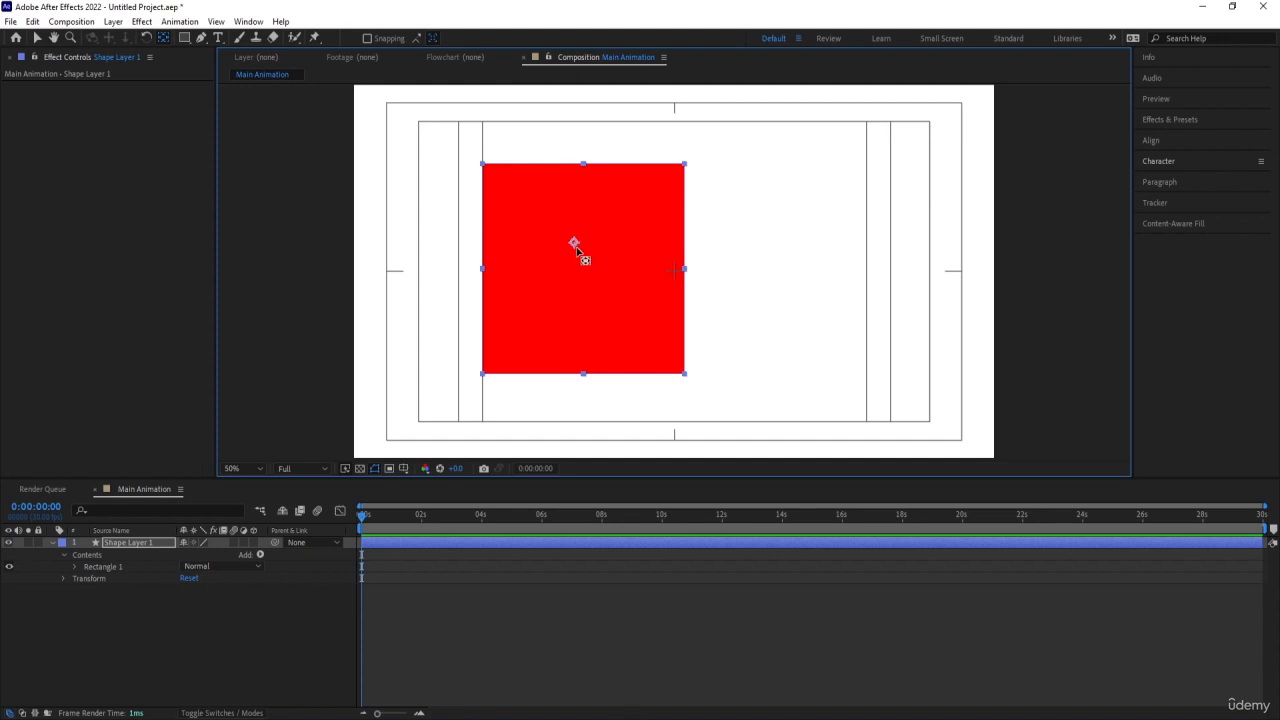
{"action": "key", "text": "ctrl"}
{"action": "key", "text": "ctrl+alt+Home"}
Step: Move the rectangle to about the composition's centre with the Selection tool, and delete its shape layer
{"action": "left_click", "coordinate": [37, 40]}
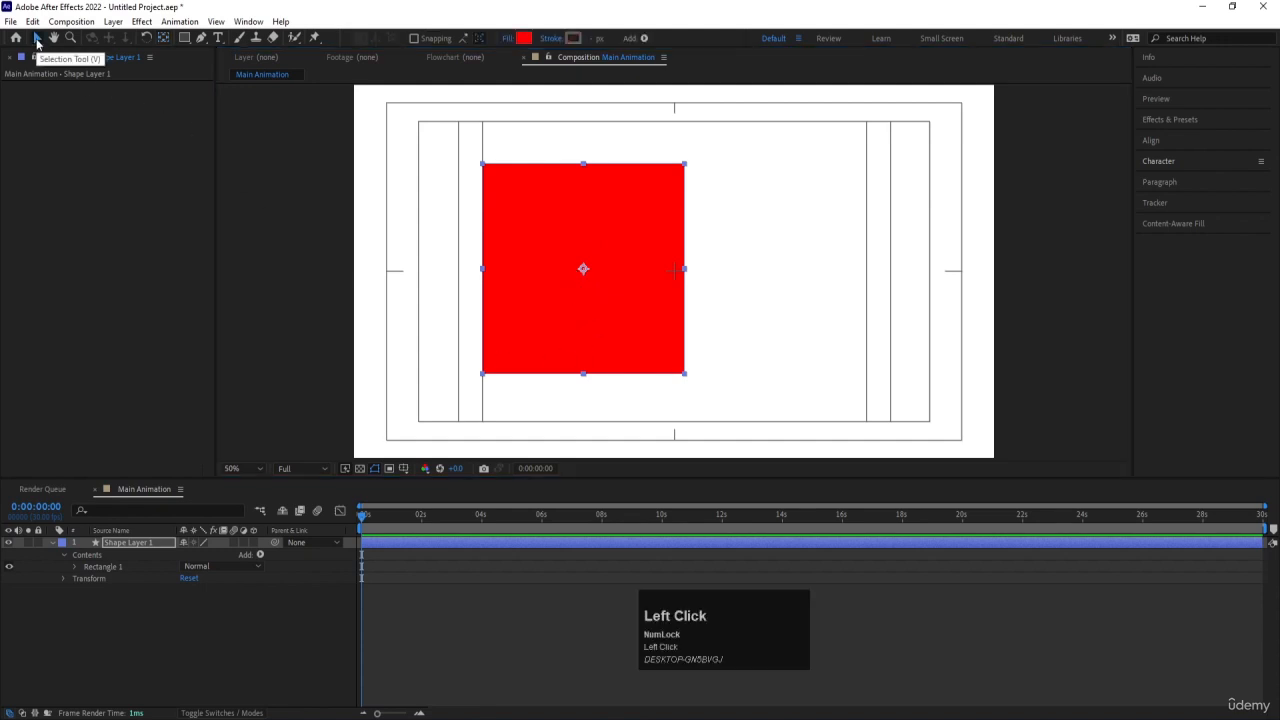
{"action": "left_click_drag", "start_coordinate": [623, 323], "coordinate": [706, 332]}
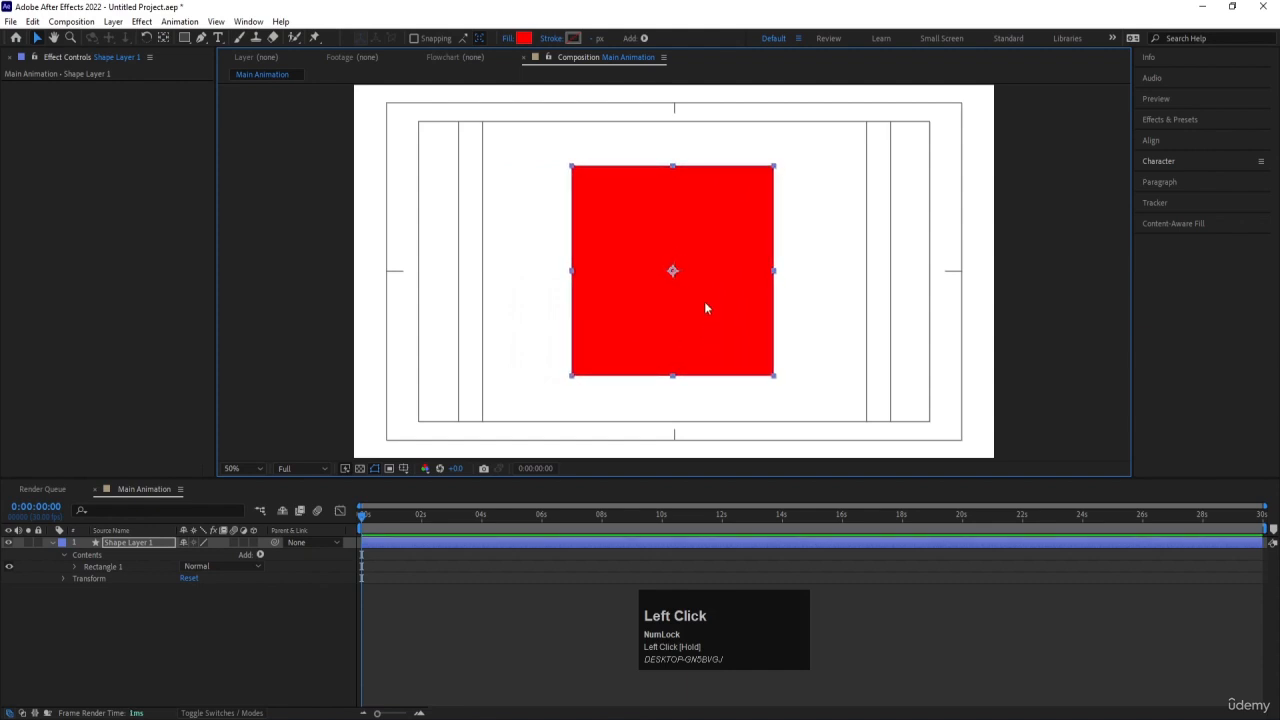
{"action": "key", "text": "Delete"}
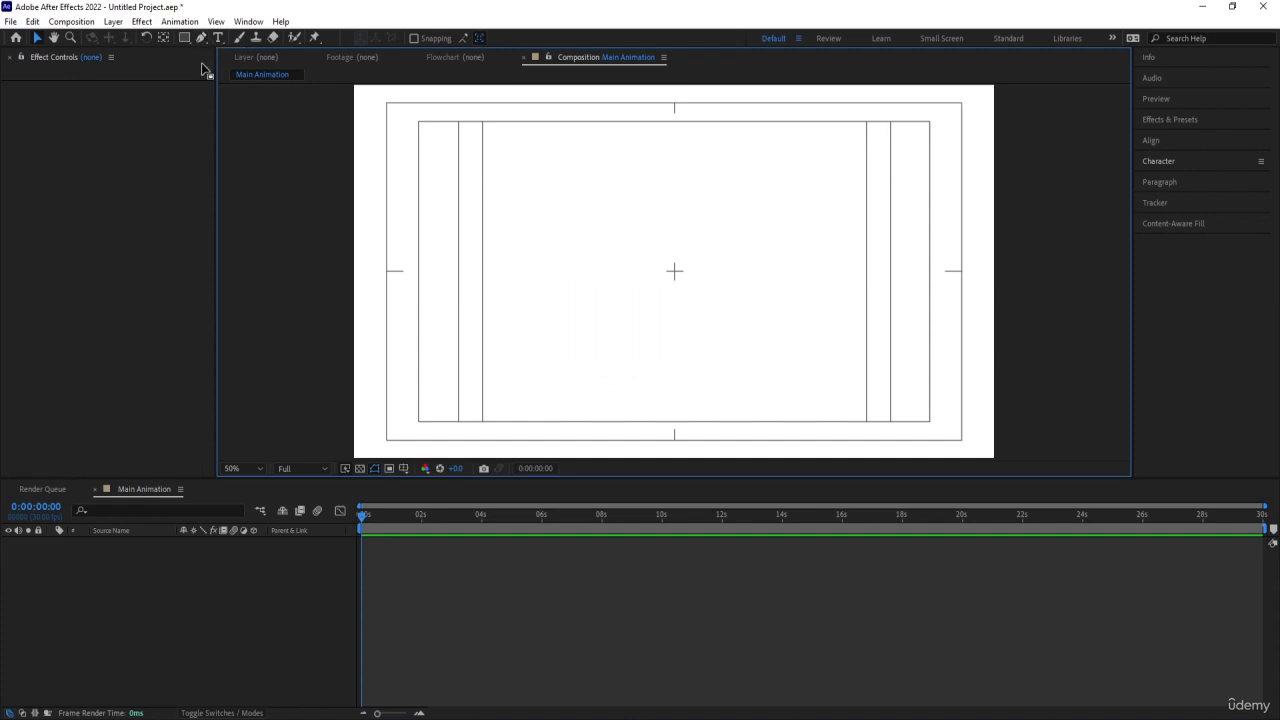
Step: Draw a large red star over the composition's upper-left corner with the Star tool, and centre its anchor point in the layer content
{"action": "left_click", "coordinate": [184, 37]}
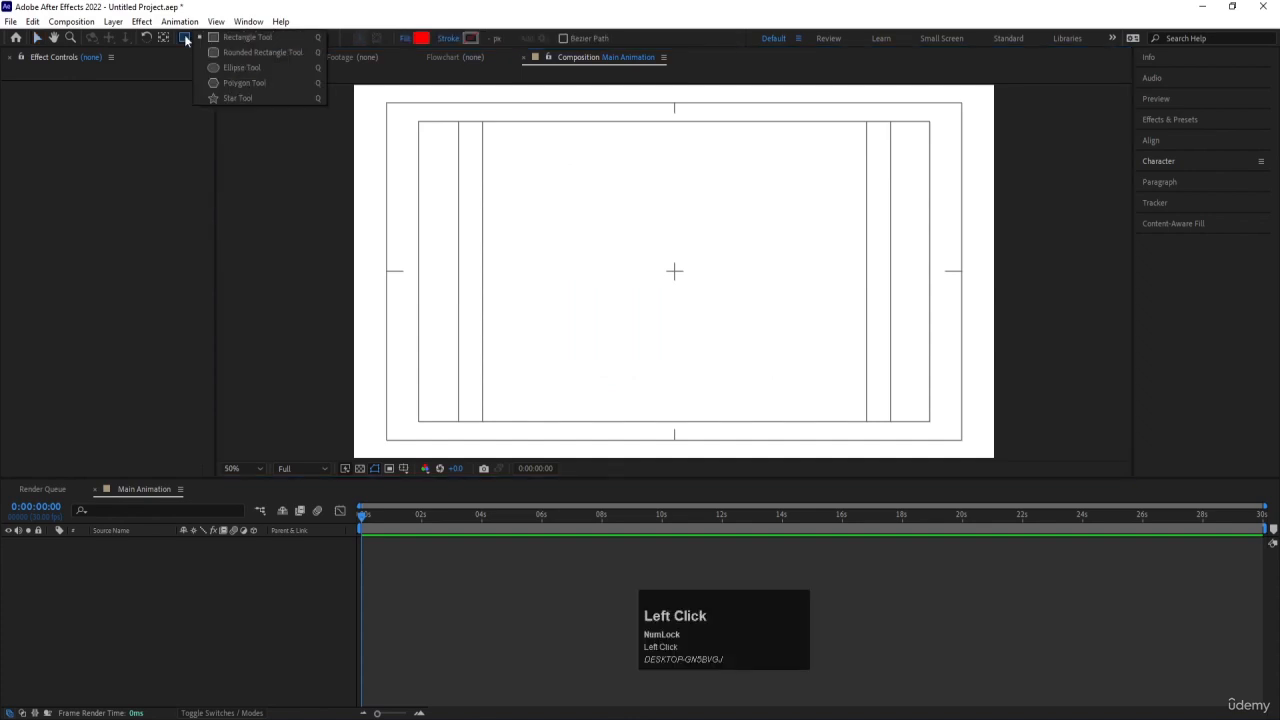
{"action": "left_click", "coordinate": [233, 98]}
{"action": "left_click_drag", "start_coordinate": [455, 156], "coordinate": [537, 233]}
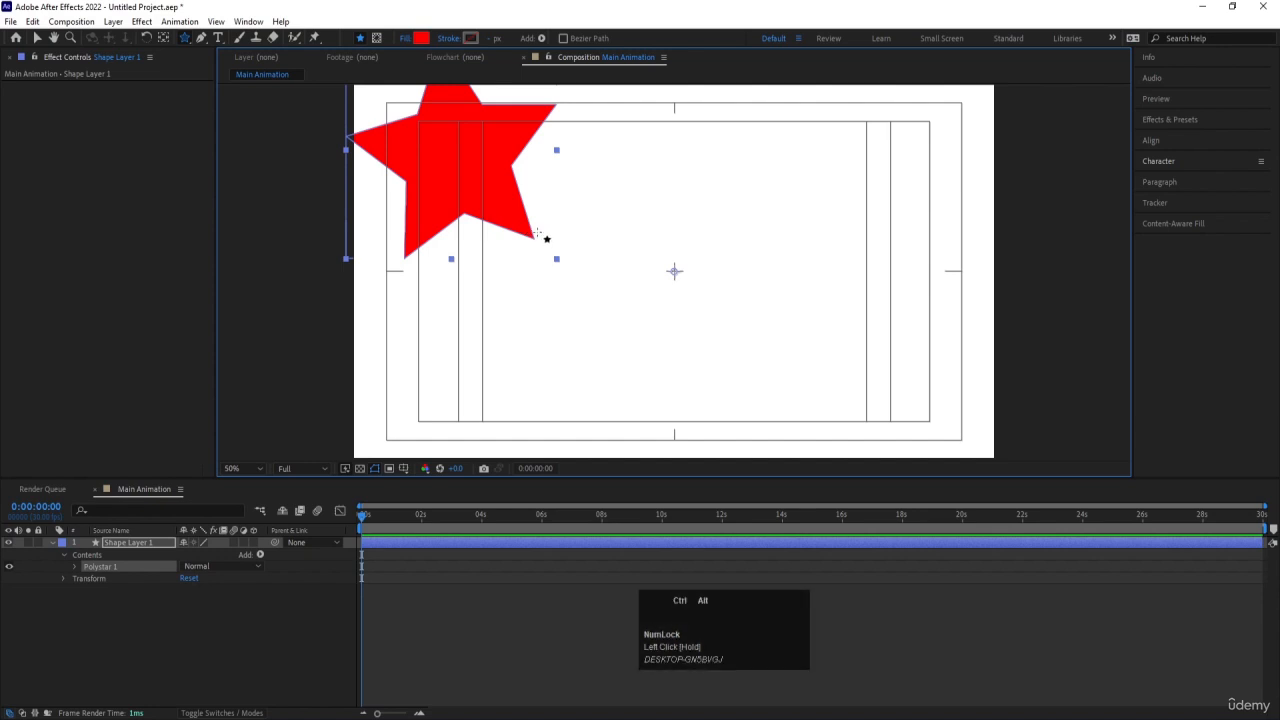
{"action": "key", "text": "ctrl+alt+Home"}
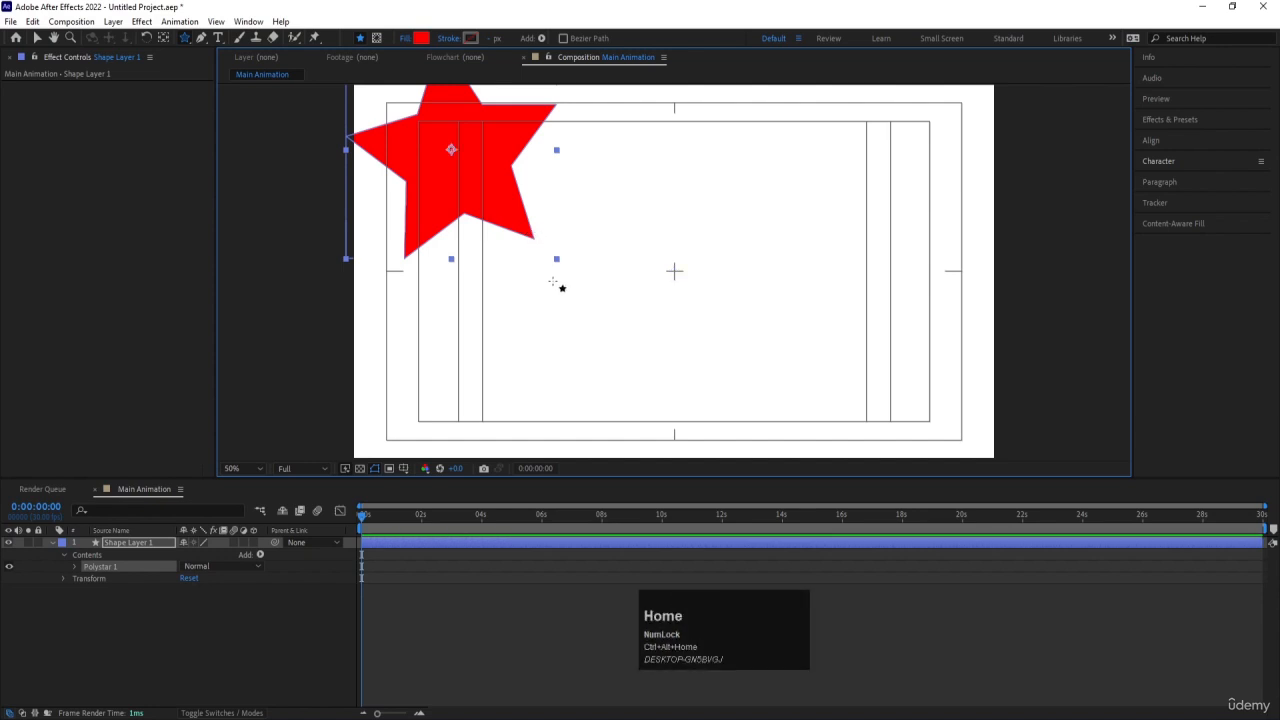
Step: Move the star layer completely outside the composition frame, to its left, with the Selection tool
{"action": "key", "text": "v"}
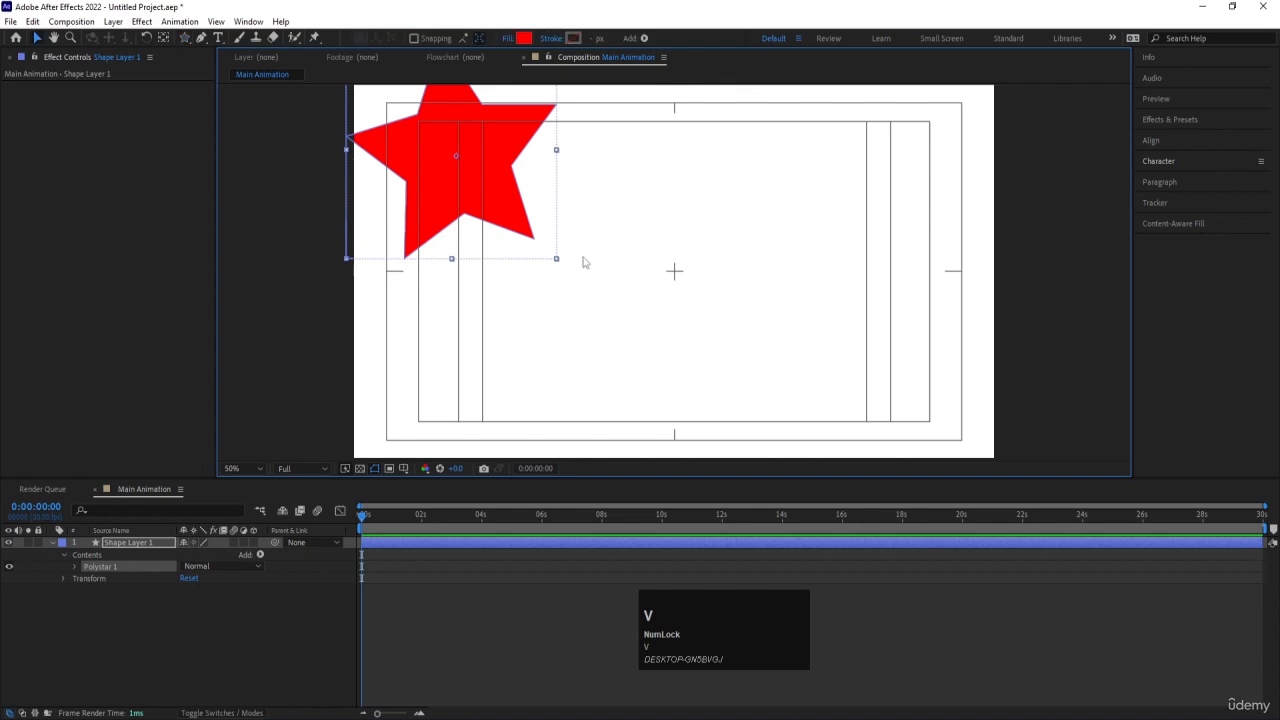
{"action": "left_click", "coordinate": [128, 544]}
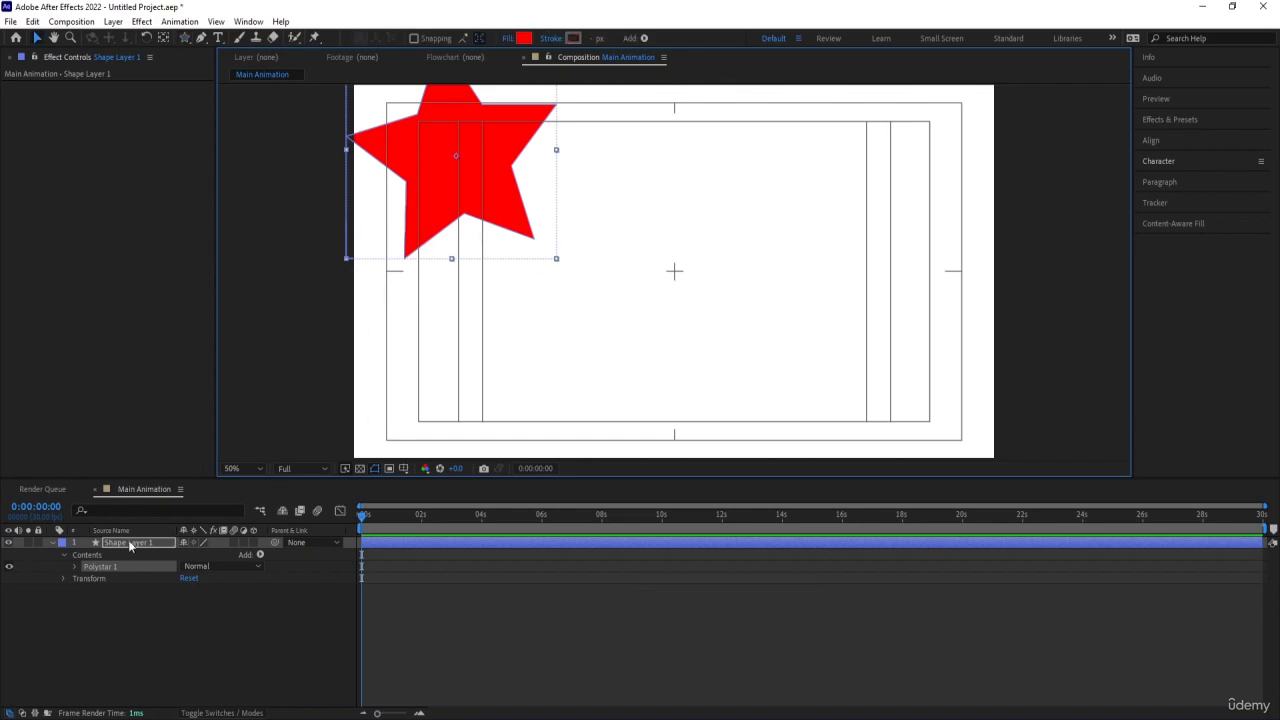
{"action": "left_click_drag", "start_coordinate": [418, 193], "coordinate": [532, 301]}
{"action": "scroll", "coordinate": [671, 290], "scroll_direction": "down", "scroll_amount": 4}
{"action": "left_click_drag", "start_coordinate": [673, 290], "coordinate": [490, 253]}
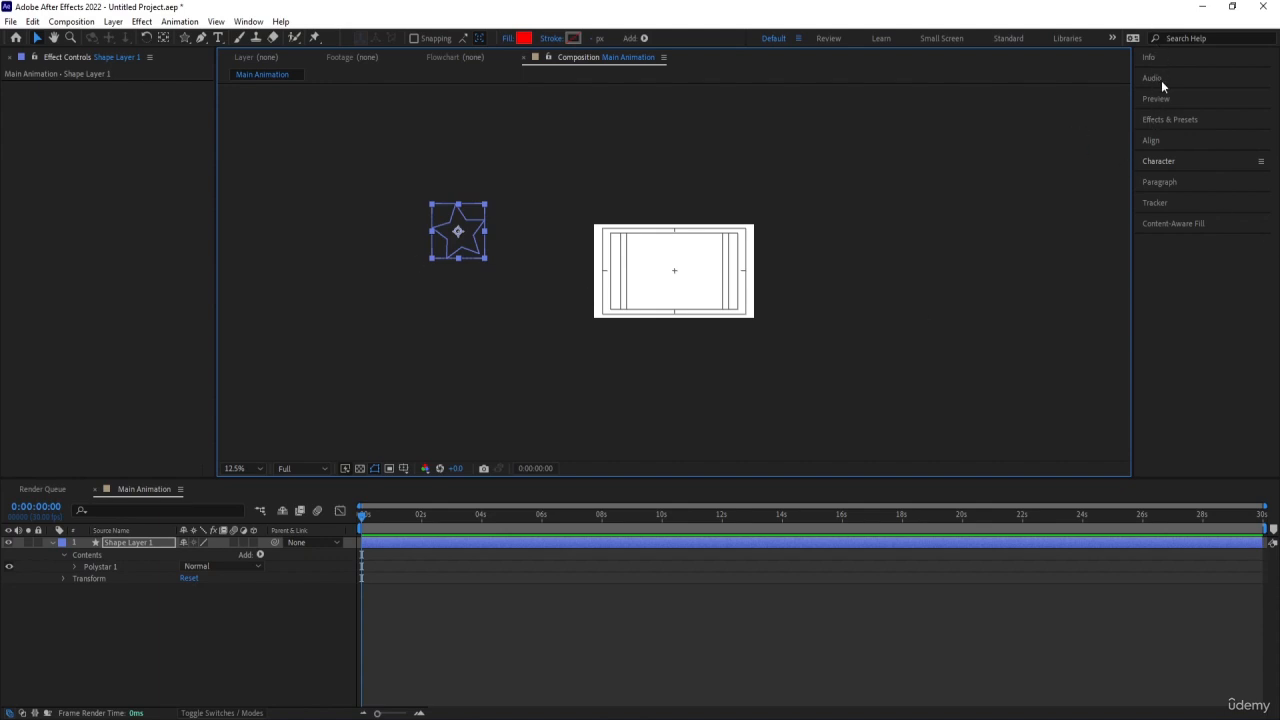
Step: Align the star layer to the composition's centre, both horizontally and vertically
{"action": "left_click", "coordinate": [1158, 138]}
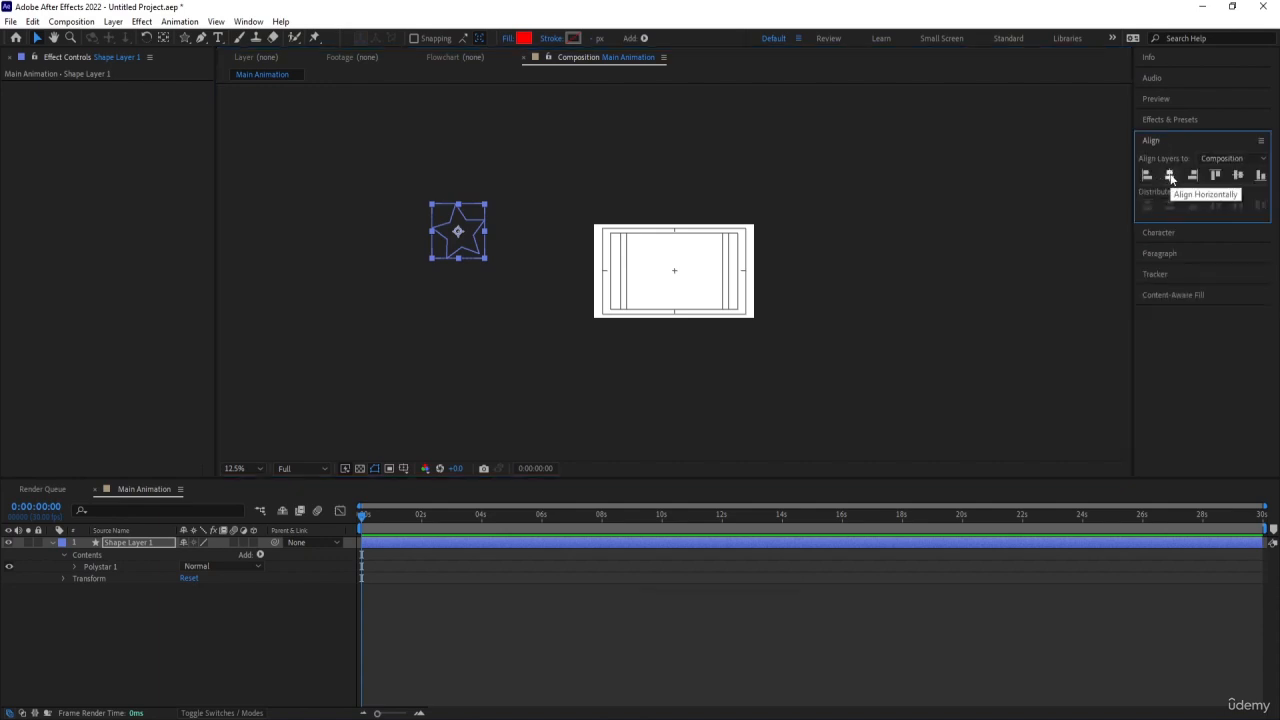
{"action": "left_click", "coordinate": [1170, 176]}
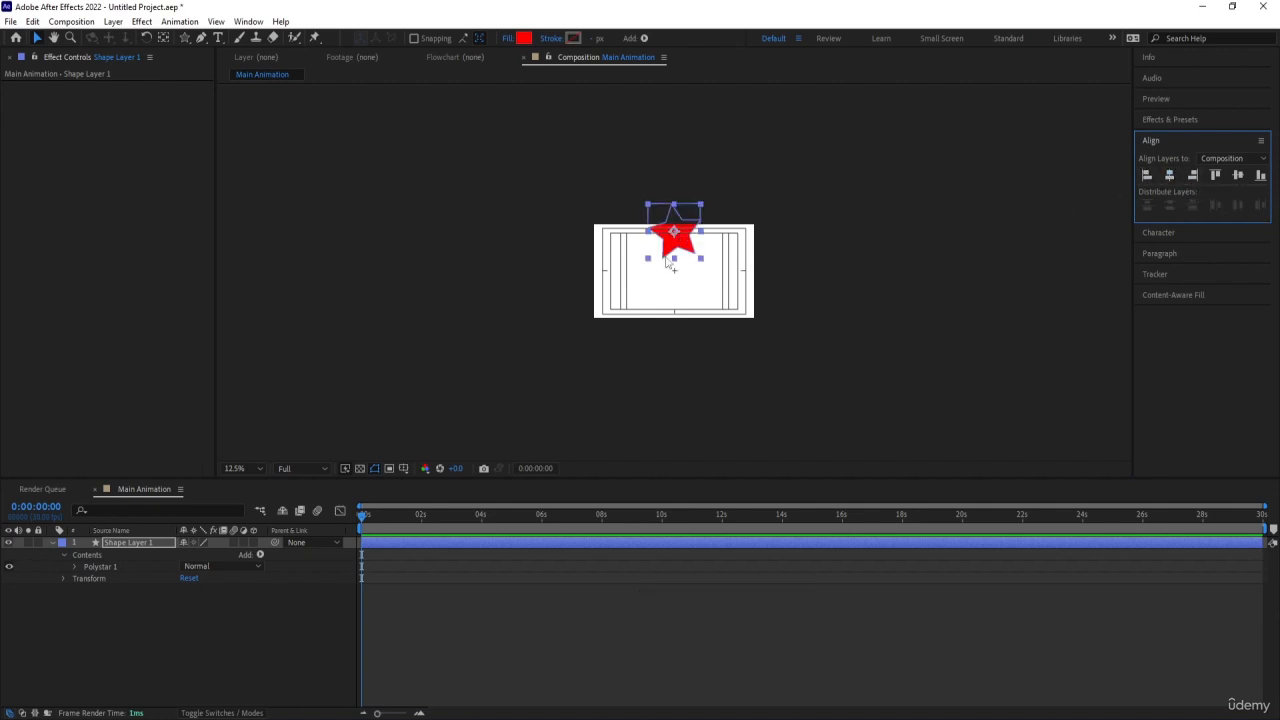
{"action": "scroll", "coordinate": [669, 263], "scroll_direction": "up", "scroll_amount": 1}
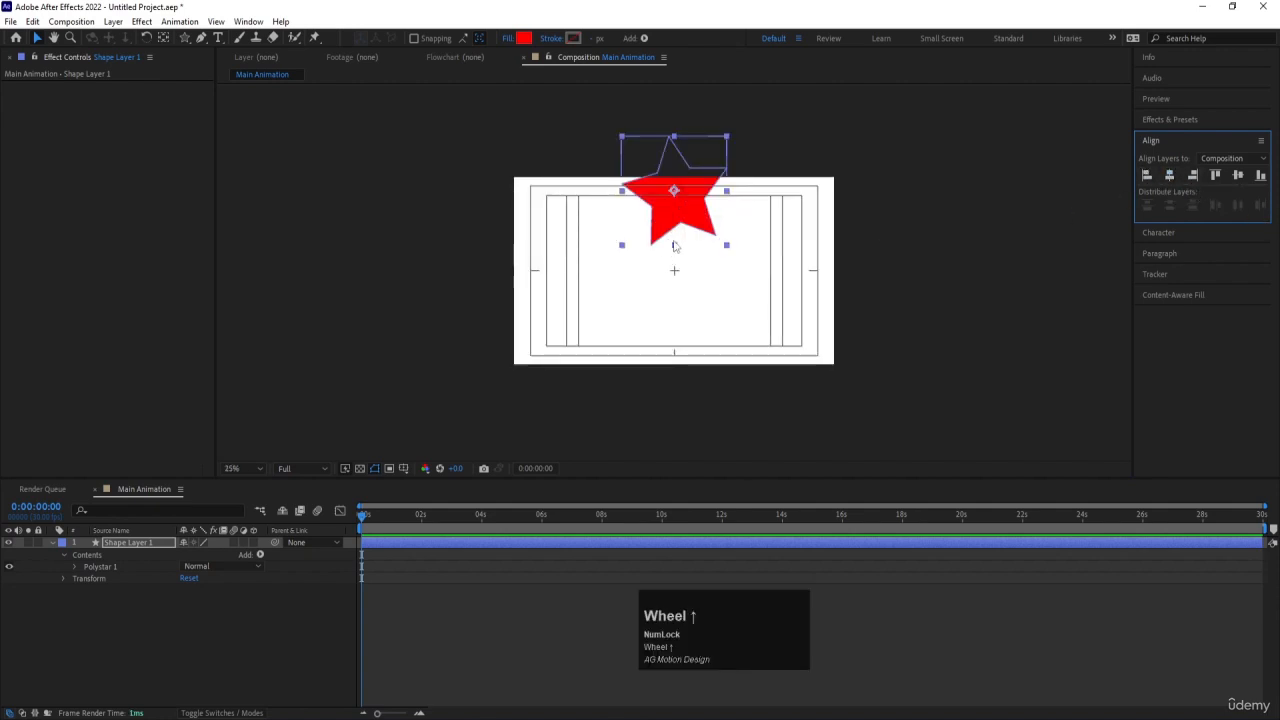
{"action": "left_click", "coordinate": [1239, 176]}
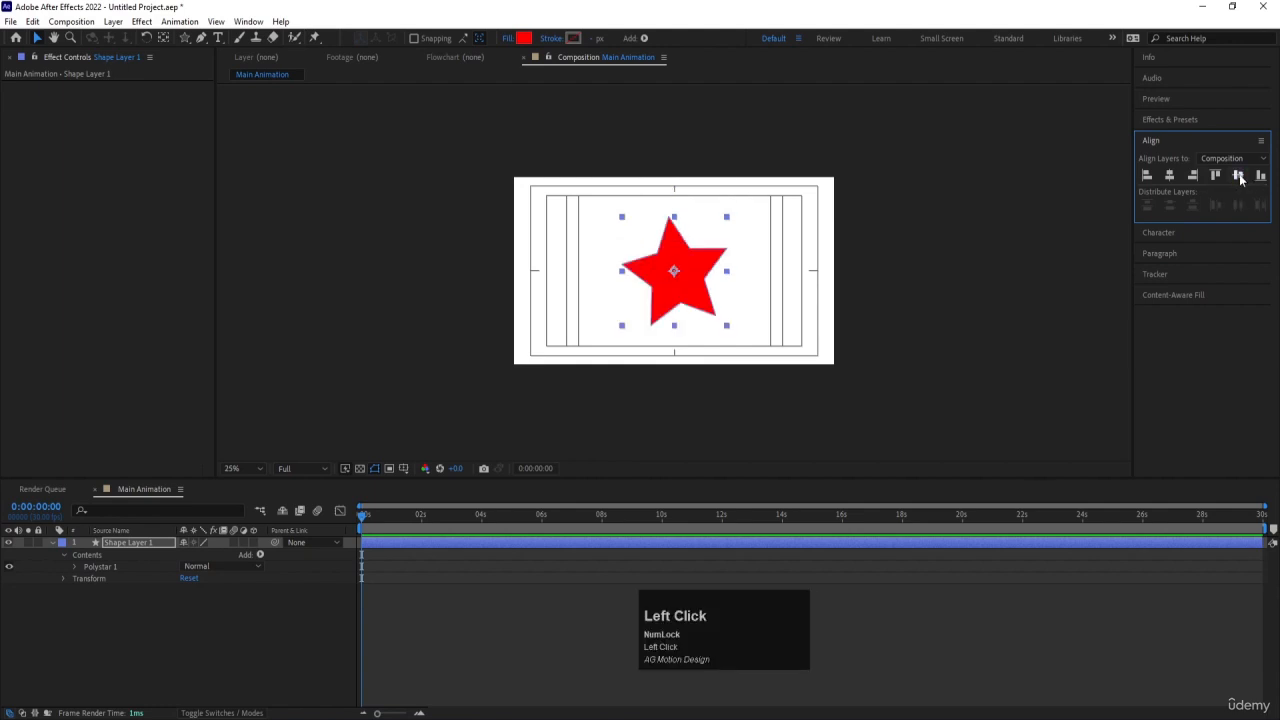
{"action": "scroll", "coordinate": [695, 228], "scroll_direction": "up", "scroll_amount": 1}
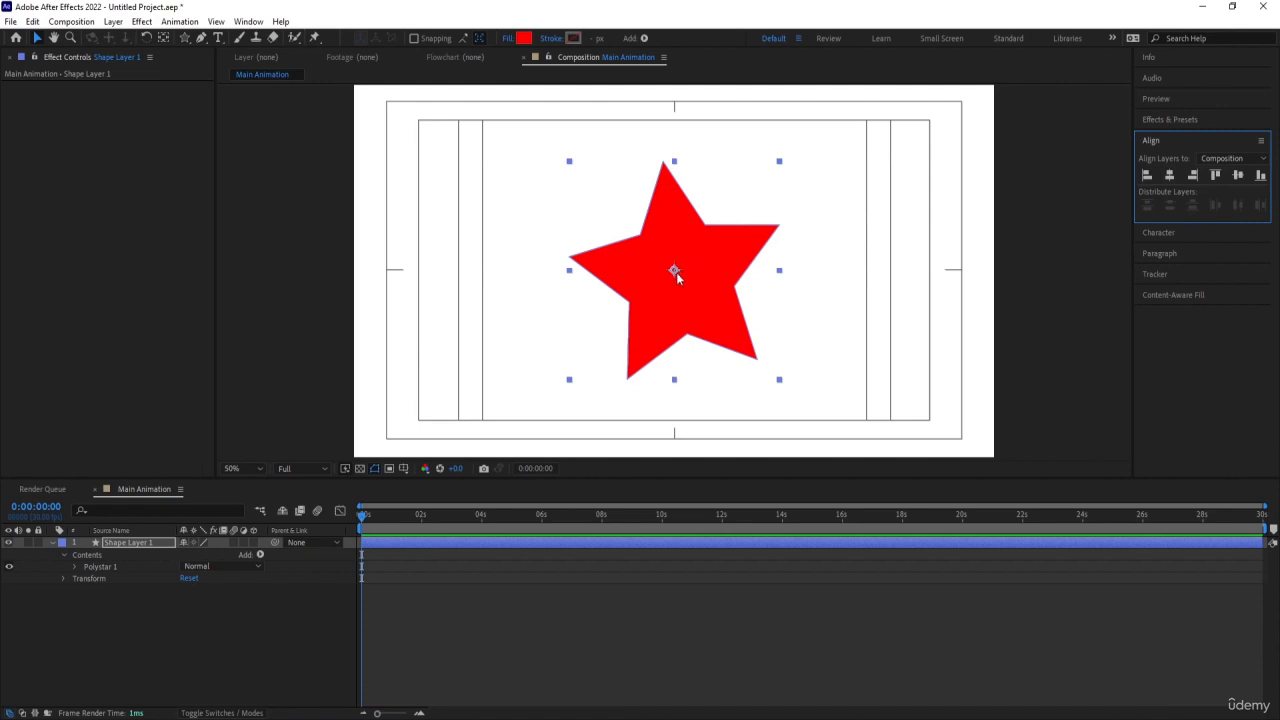
Step: Delete the star layer and draw a closed, irregular seven-sided red shape around the composition's upper middle with the Pen tool
{"action": "key", "text": "Delete"}
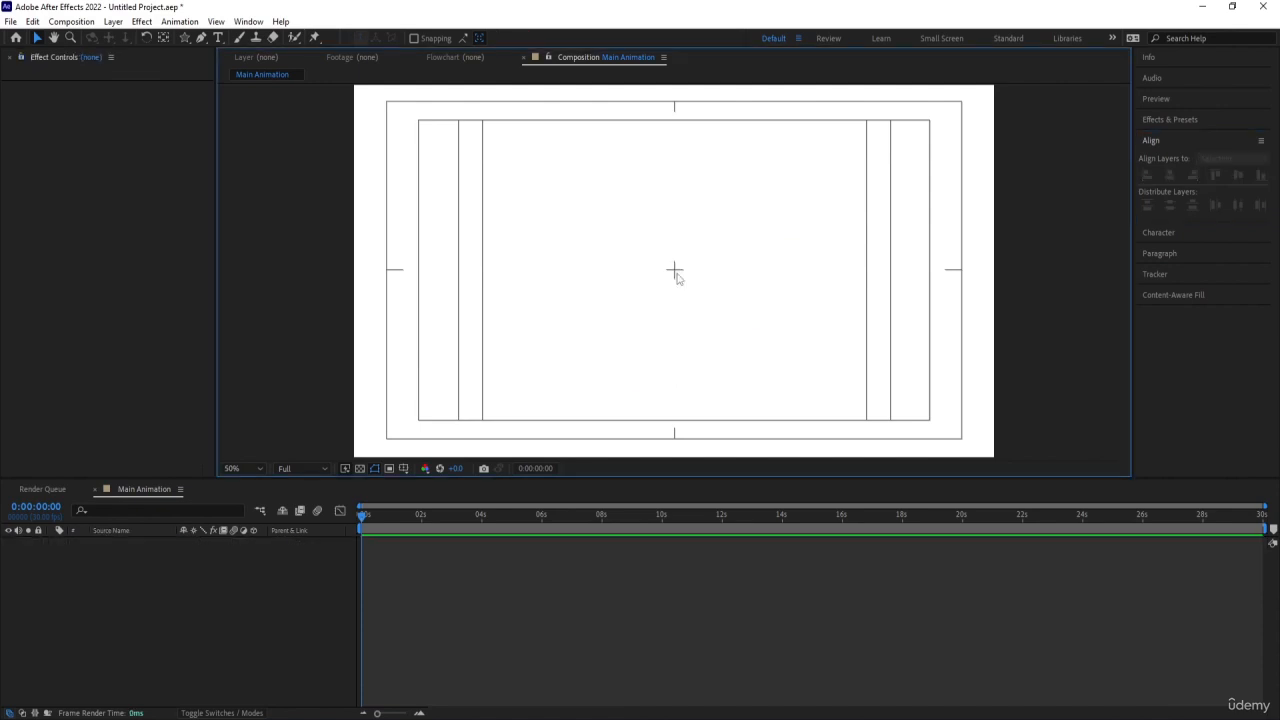
{"action": "left_click", "coordinate": [201, 38]}
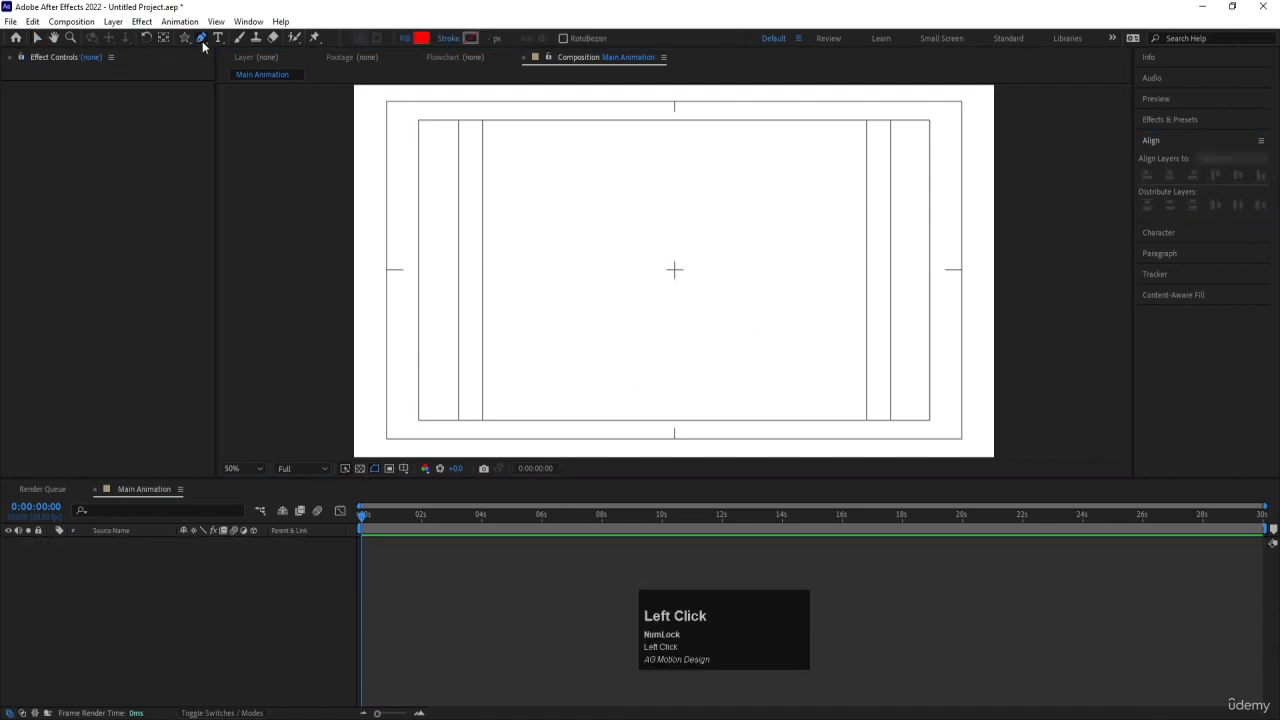
{"action": "left_click", "coordinate": [601, 137]}
{"action": "left_click", "coordinate": [520, 193]}
{"action": "left_click", "coordinate": [538, 273]}
{"action": "left_click", "coordinate": [578, 328]}
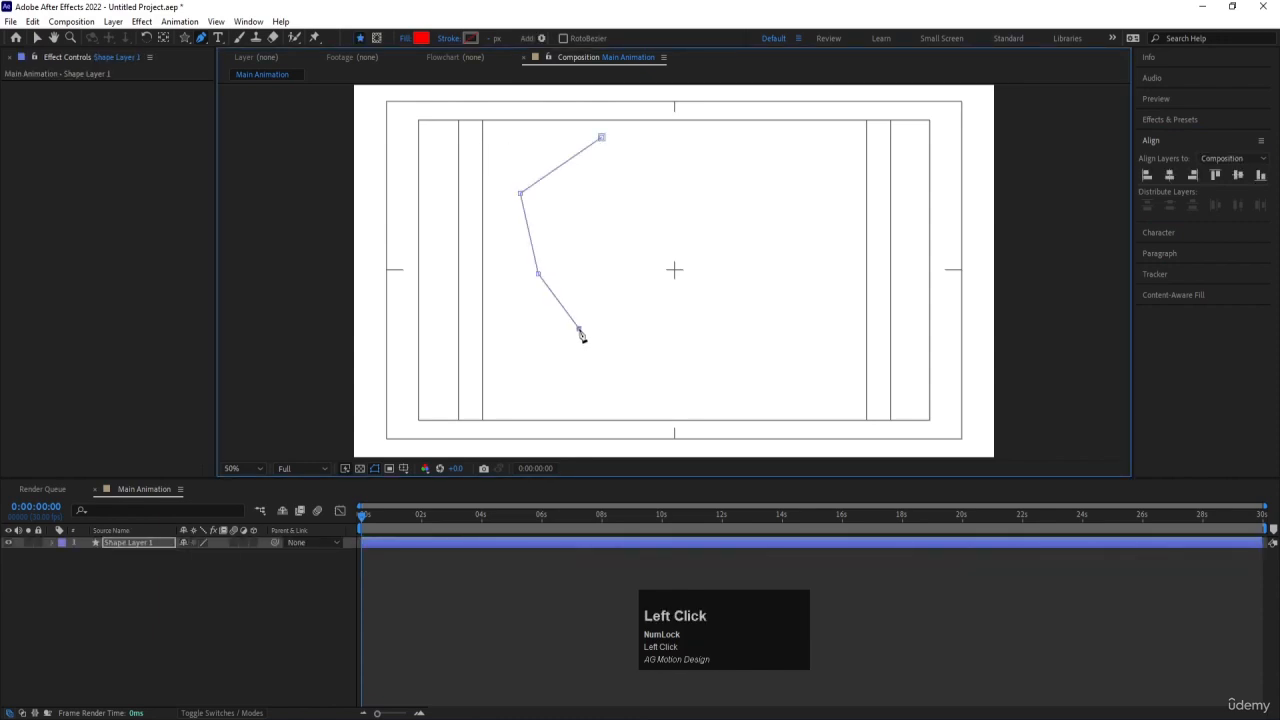
{"action": "left_click", "coordinate": [708, 328]}
{"action": "left_click", "coordinate": [787, 236]}
{"action": "left_click", "coordinate": [743, 146]}
{"action": "left_click", "coordinate": [601, 137]}
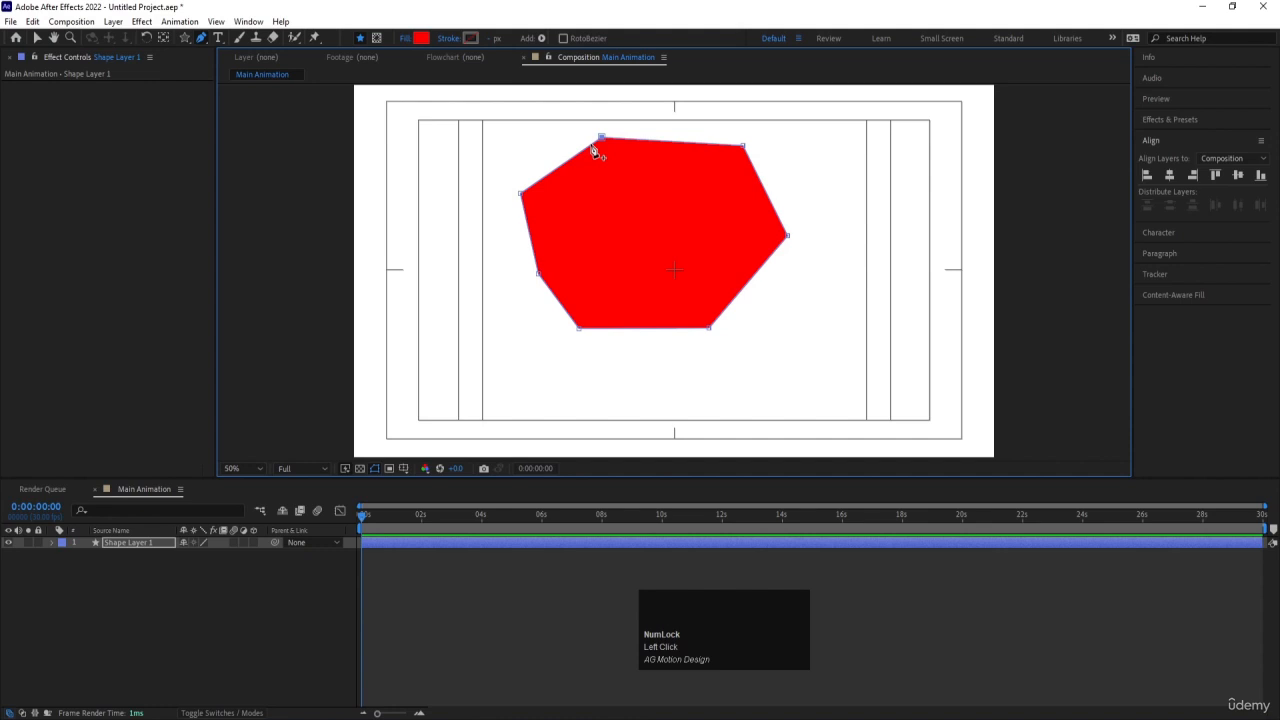
Step: Delete the pen-drawn shape layer and draw a red rounded rectangle slightly right of the composition's centre with the Rounded Rectangle tool
{"action": "left_click", "coordinate": [130, 544]}
{"action": "key", "text": "Delete"}
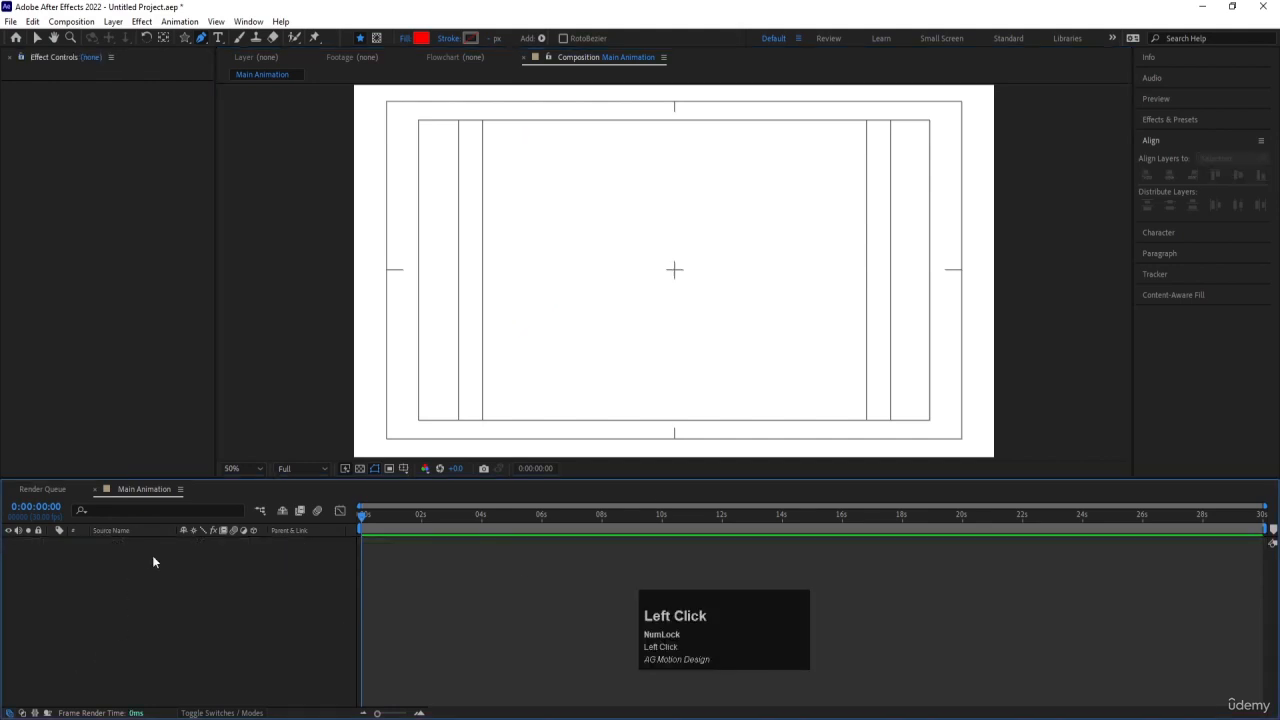
{"action": "left_click", "coordinate": [184, 37]}
{"action": "left_click", "coordinate": [216, 44]}
{"action": "left_click_drag", "start_coordinate": [612, 198], "coordinate": [764, 346]}
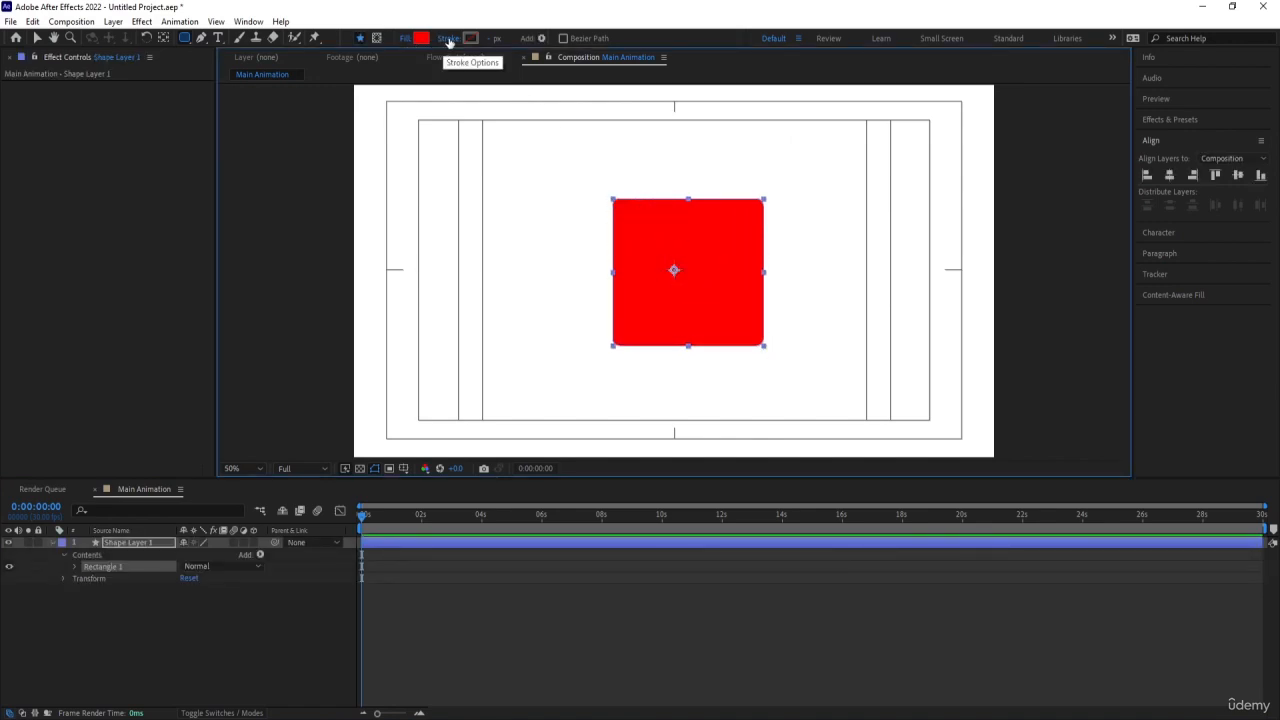
Step: Try the Linear Gradient, Radial Gradient and None fill types on the rounded rectangle, and return its fill to Solid Color
{"action": "left_click", "coordinate": [403, 40]}
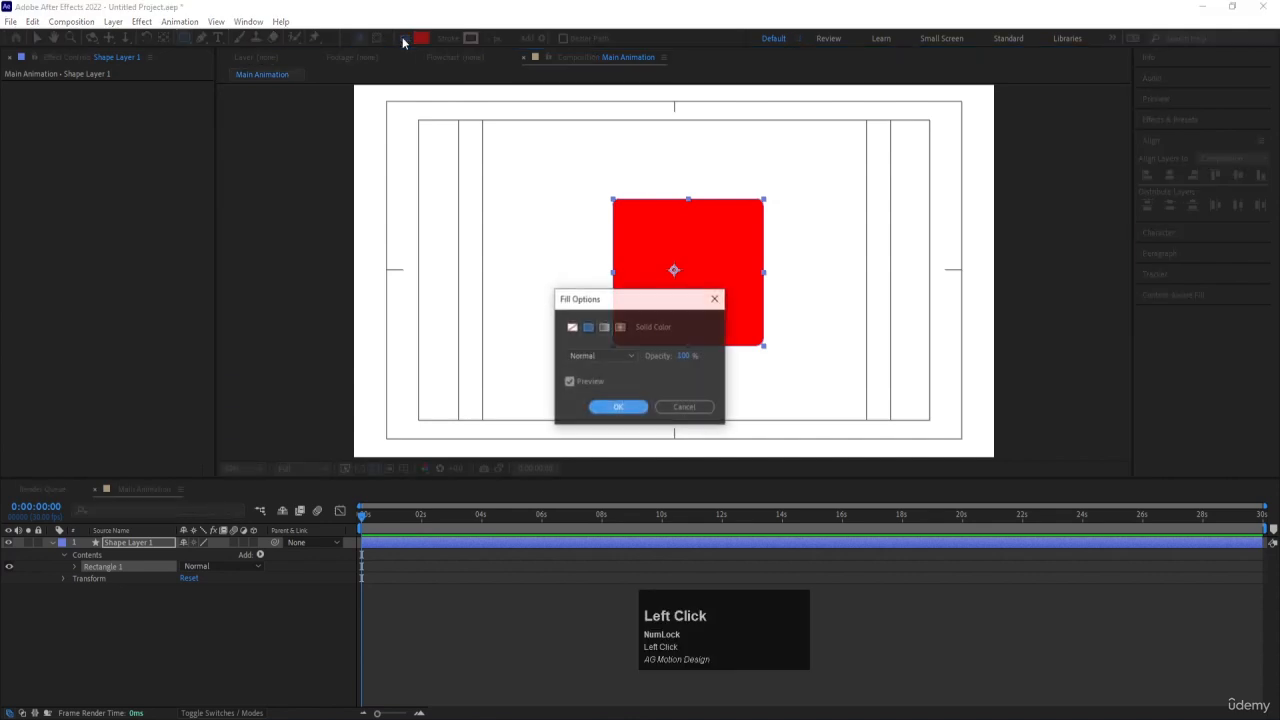
{"action": "left_click", "coordinate": [604, 328]}
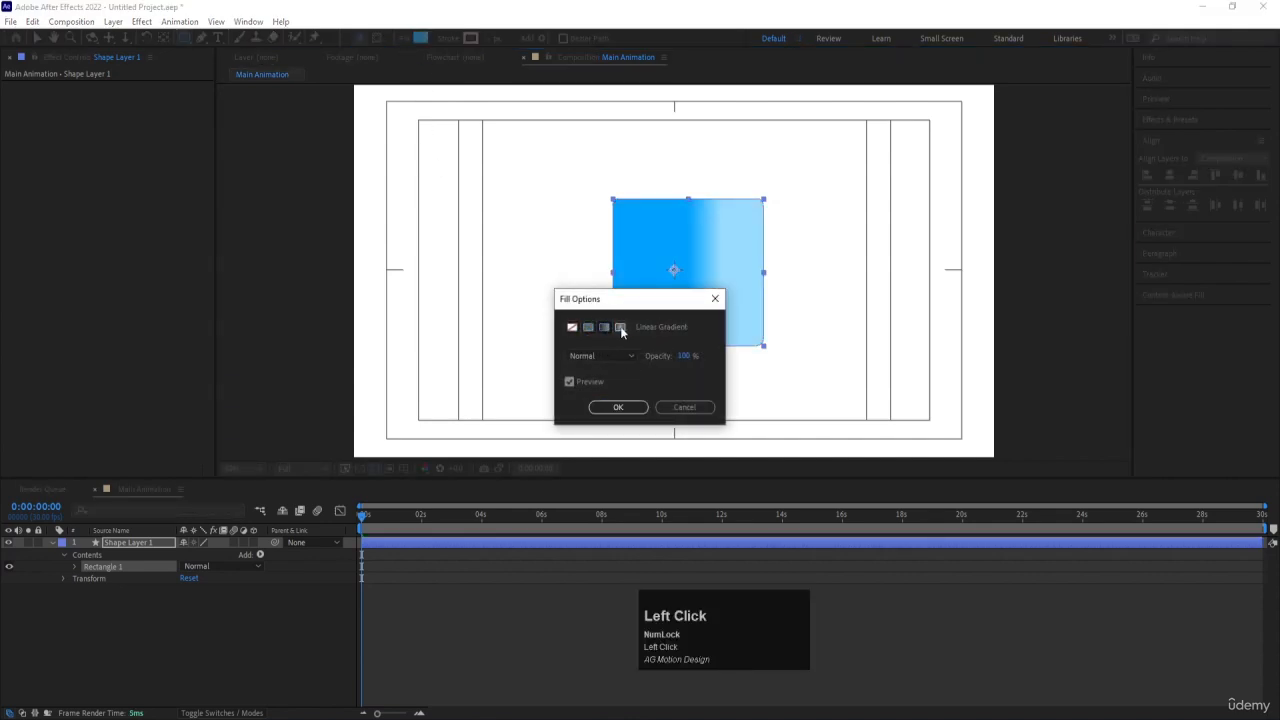
{"action": "left_click", "coordinate": [620, 328]}
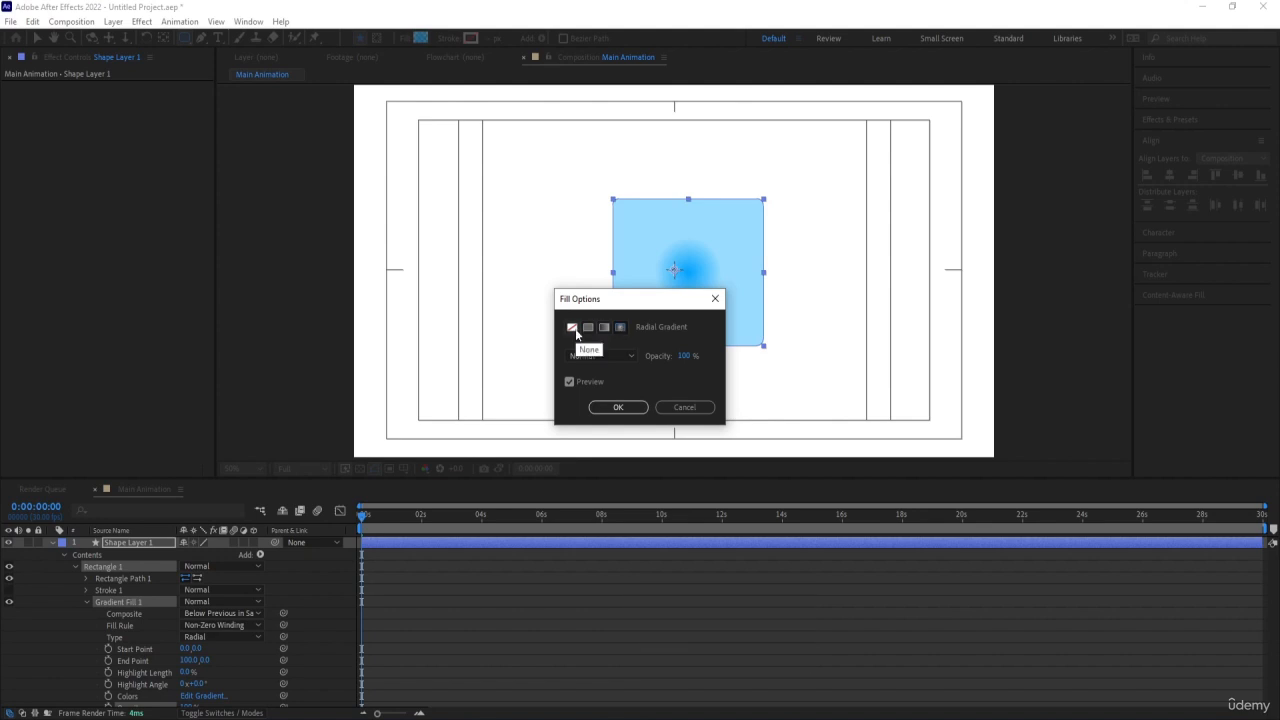
{"action": "left_click", "coordinate": [572, 328]}
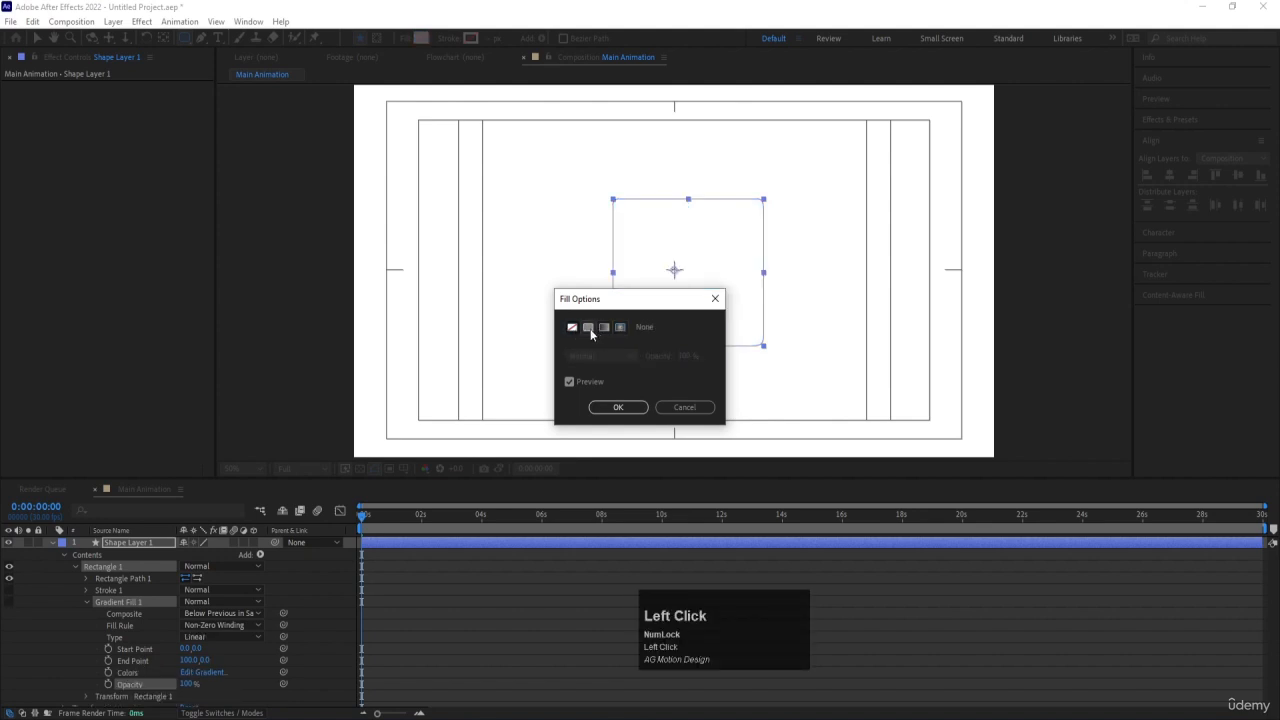
{"action": "left_click", "coordinate": [590, 331]}
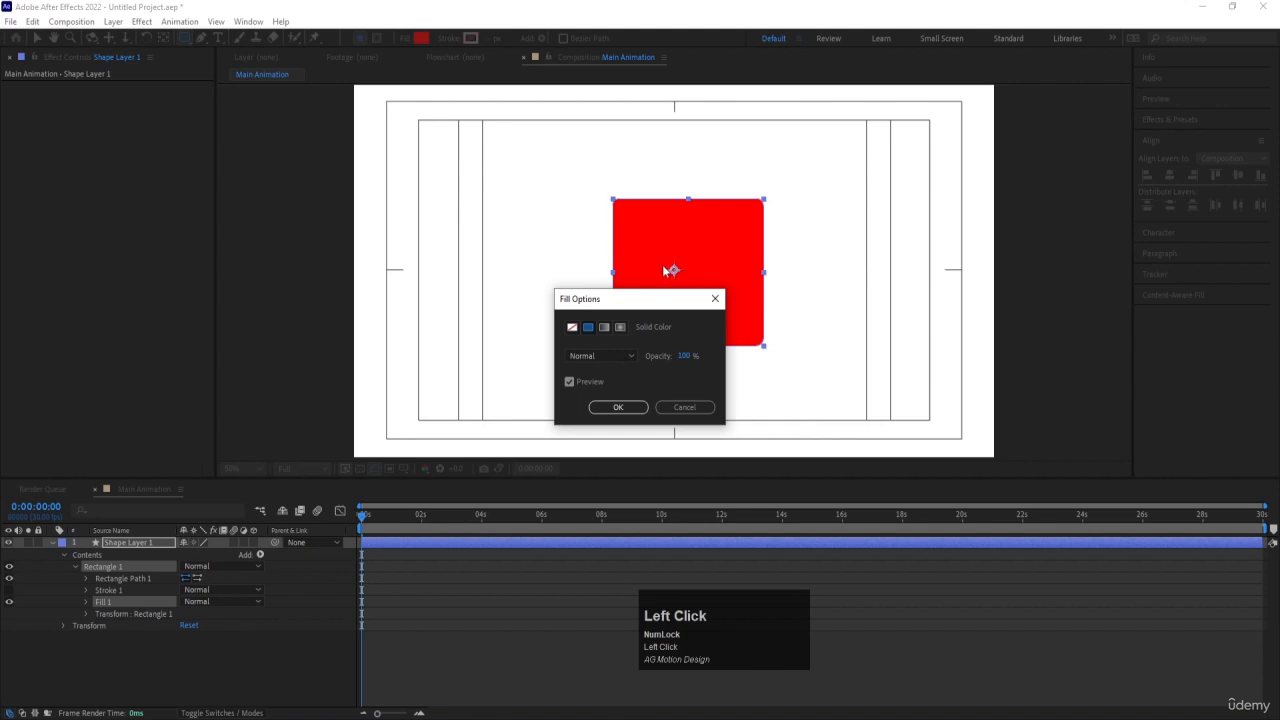
{"action": "left_click", "coordinate": [611, 408]}
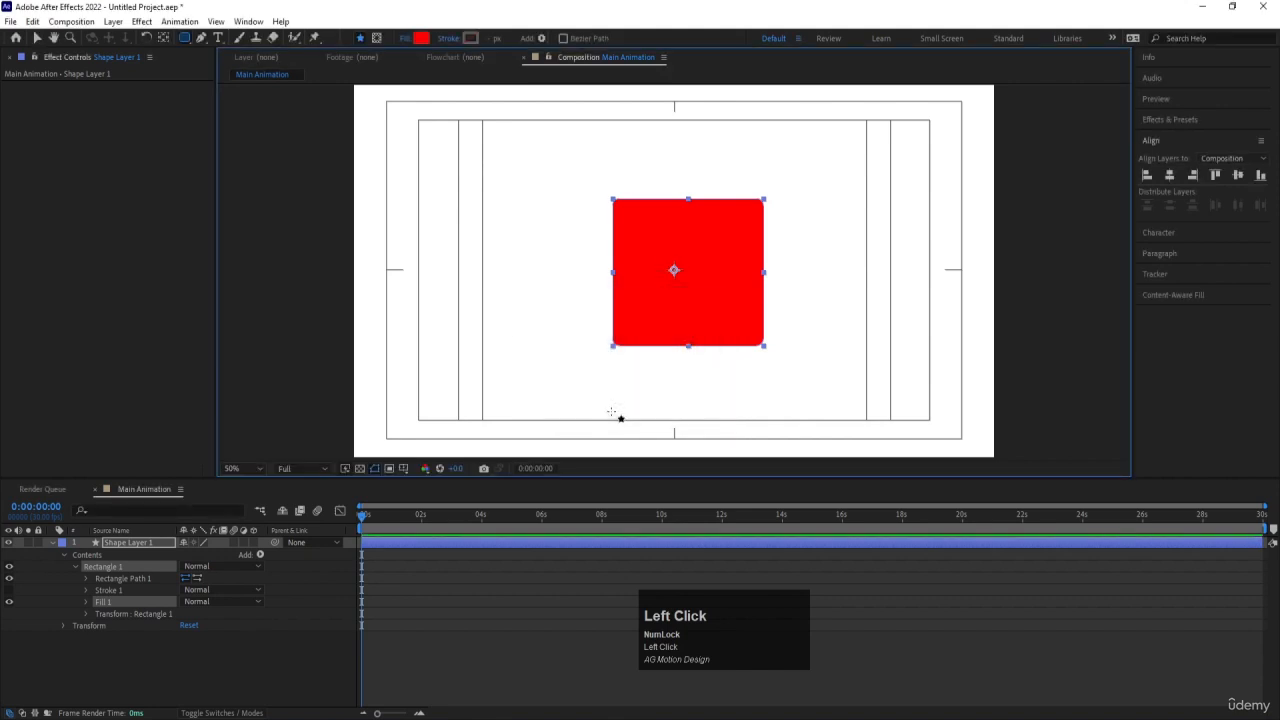
Step: Change the rounded rectangle's fill colour to blue 3600FF
{"action": "left_click", "coordinate": [422, 39]}
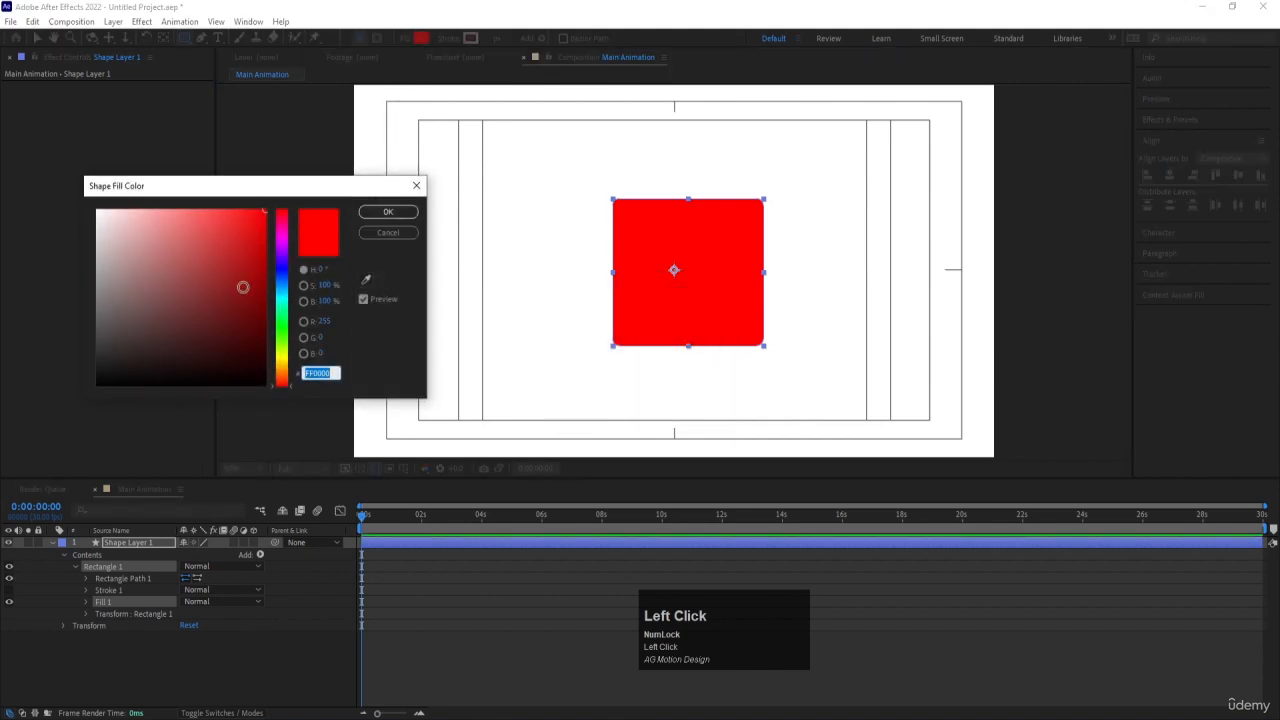
{"action": "left_click", "coordinate": [281, 263]}
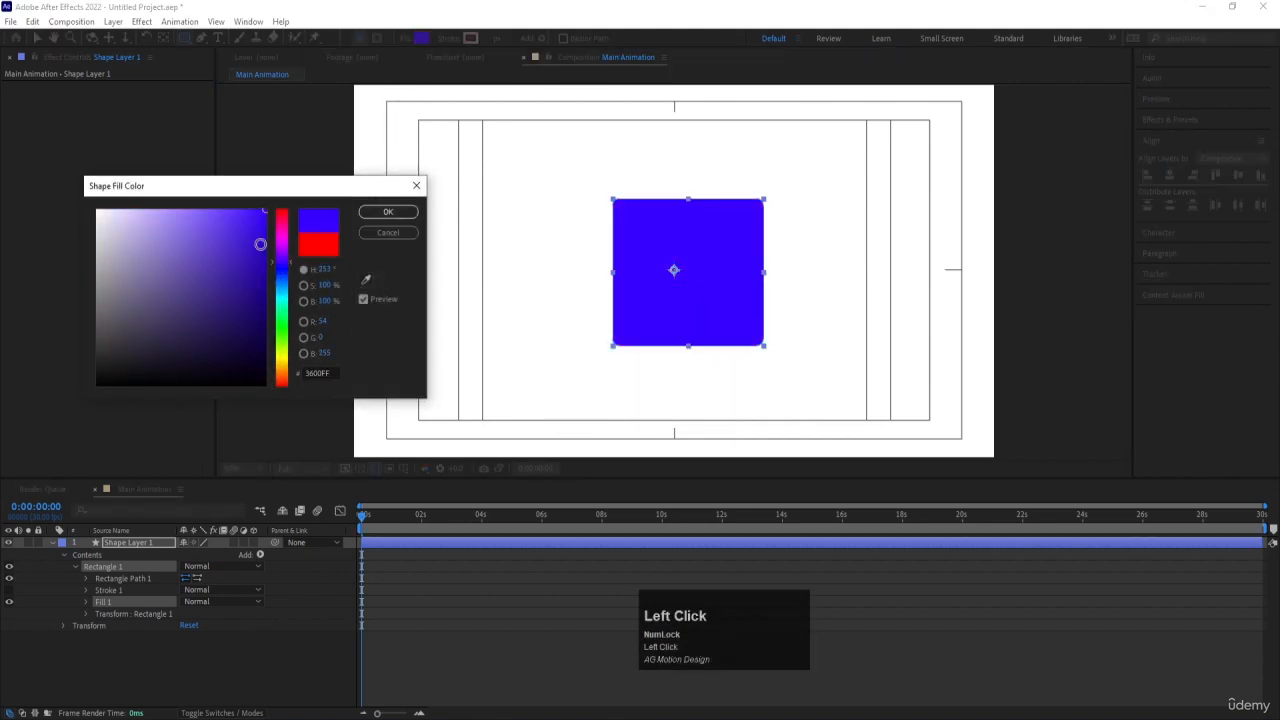
{"action": "left_click", "coordinate": [387, 212]}
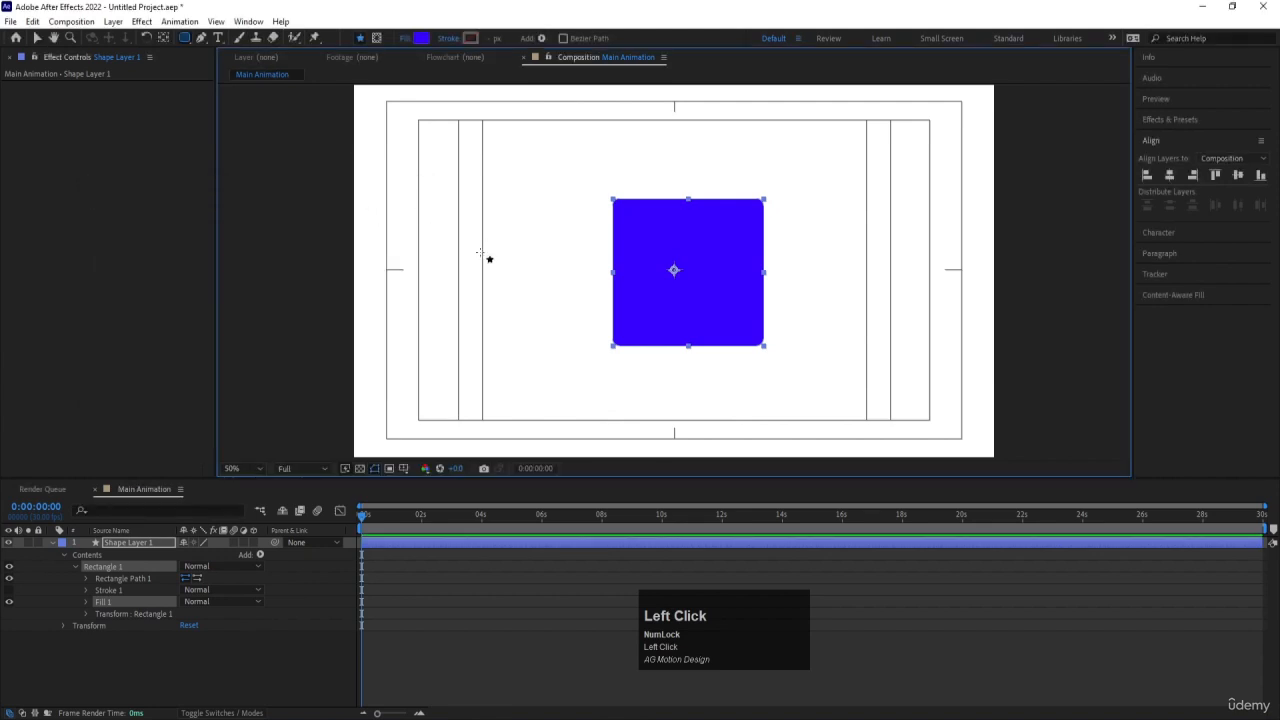
Step: Give the rounded rectangle a red FF0000 stroke and widen it to about 22 px
{"action": "left_click", "coordinate": [472, 40]}
{"action": "left_click", "coordinate": [229, 265]}
{"action": "left_click_drag", "start_coordinate": [229, 265], "coordinate": [306, 171]}
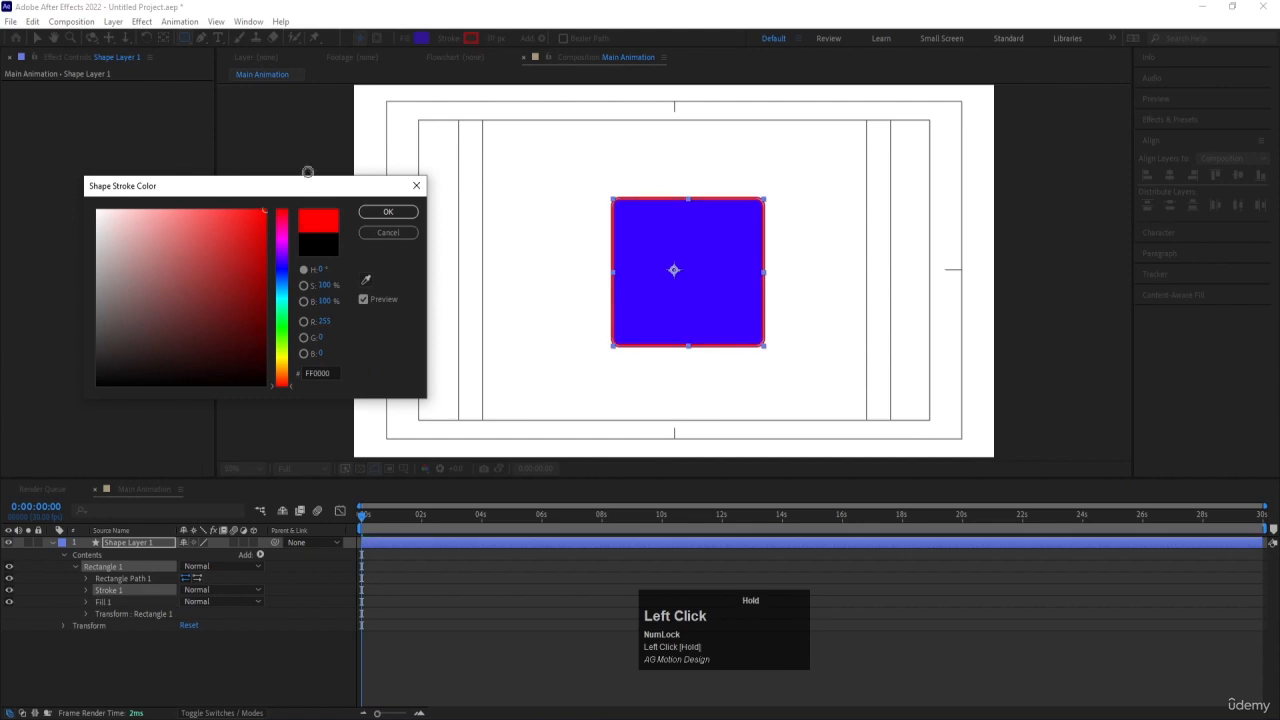
{"action": "left_click", "coordinate": [388, 212]}
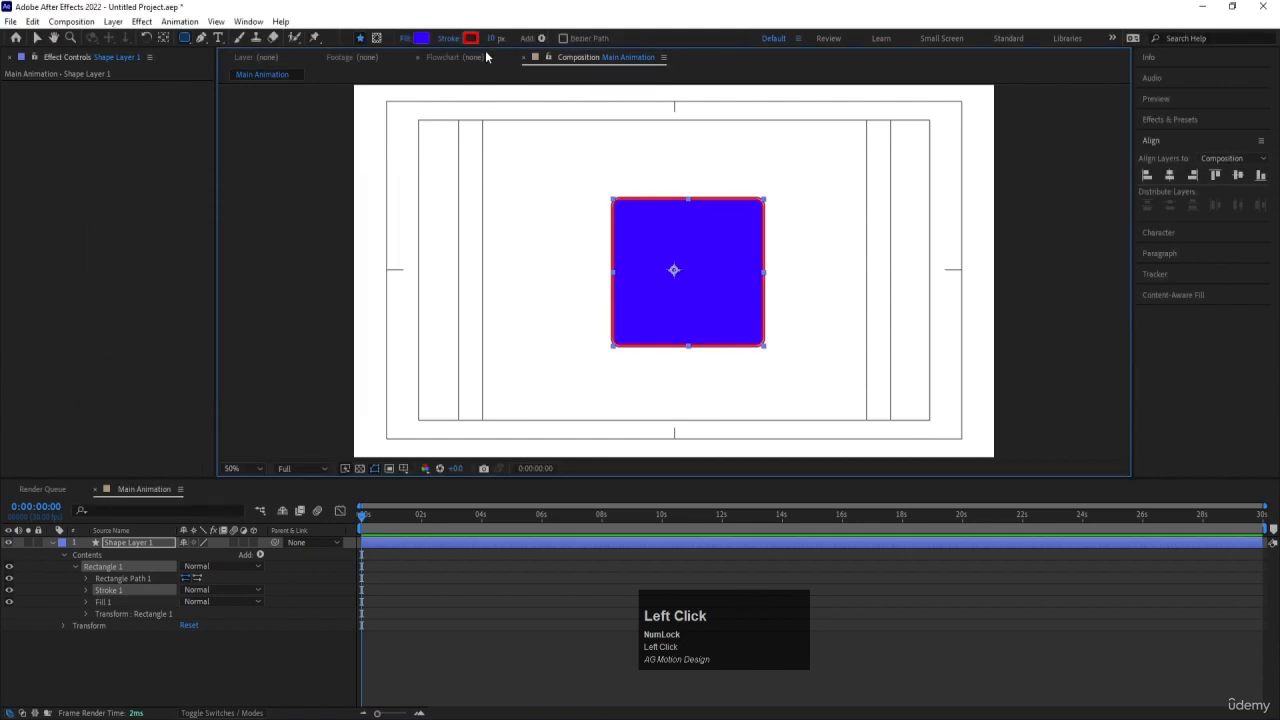
{"action": "mouse_move", "coordinate": [500, 38]}
{"action": "left_mouse_down"}
{"action": "mouse_move", "coordinate": [540, 38]}
{"action": "mouse_move", "coordinate": [503, 42]}
{"action": "left_mouse_up"}
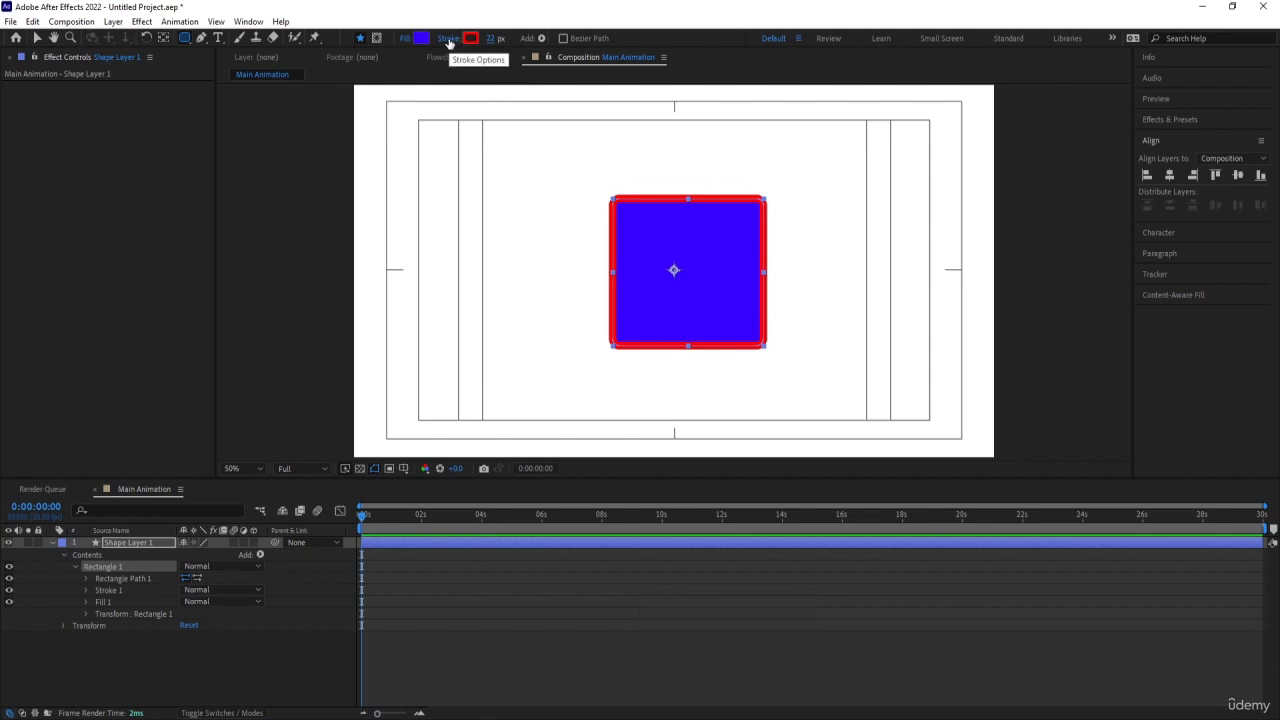
Step: Remove the rounded rectangle's stroke by setting its stroke type to None
{"action": "left_click", "coordinate": [449, 42]}
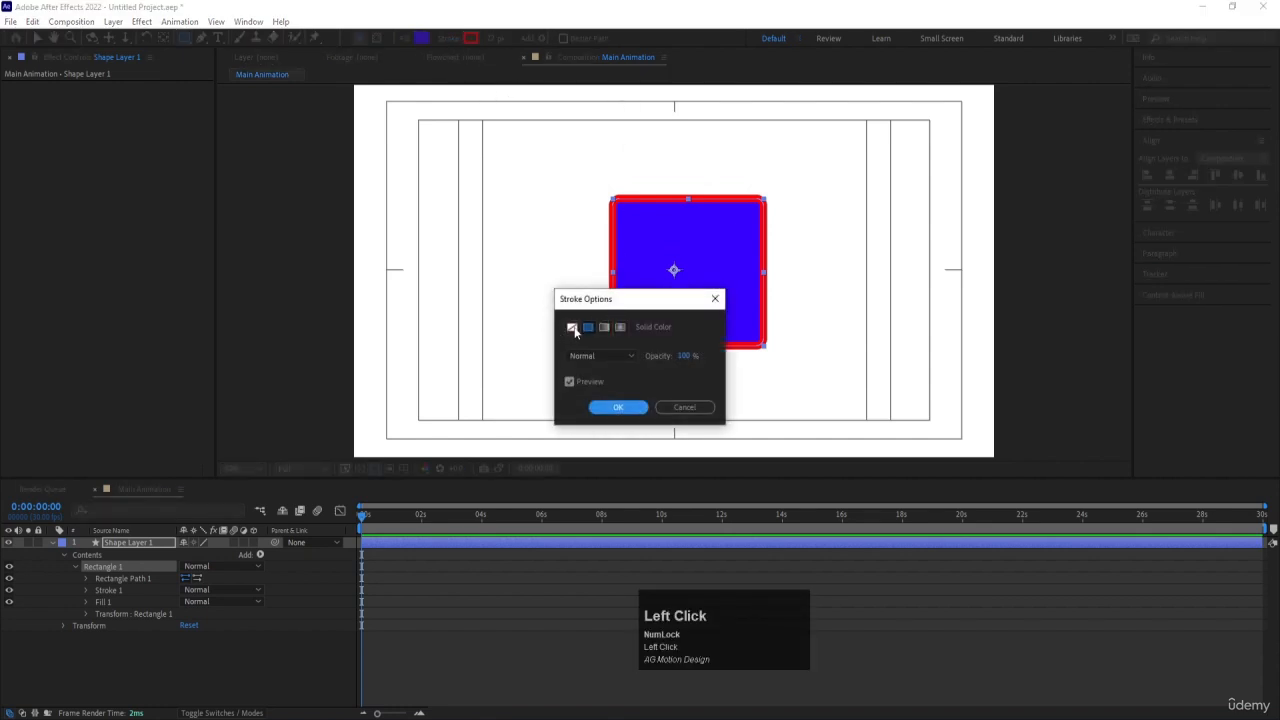
{"action": "left_click", "coordinate": [573, 329]}
{"action": "left_click", "coordinate": [616, 407]}
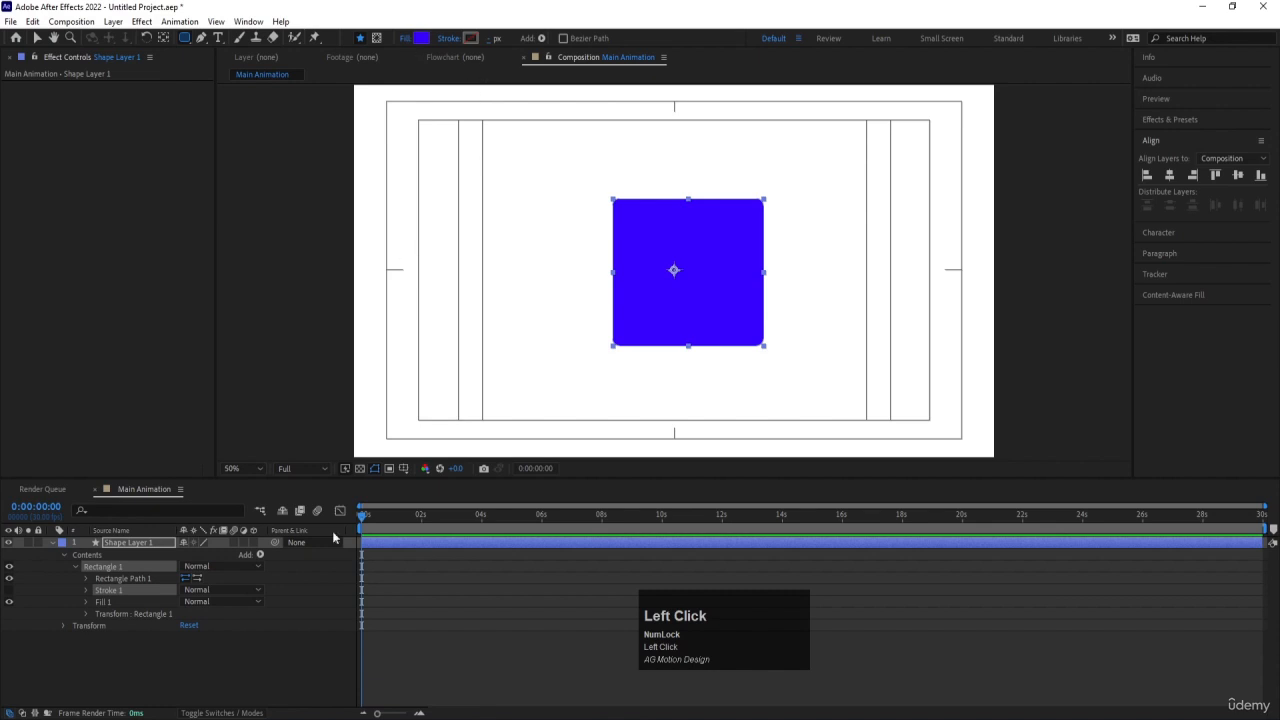
Step: Collapse the rounded rectangle's layer properties and delete the layer from the composition
{"action": "left_click", "coordinate": [51, 542]}
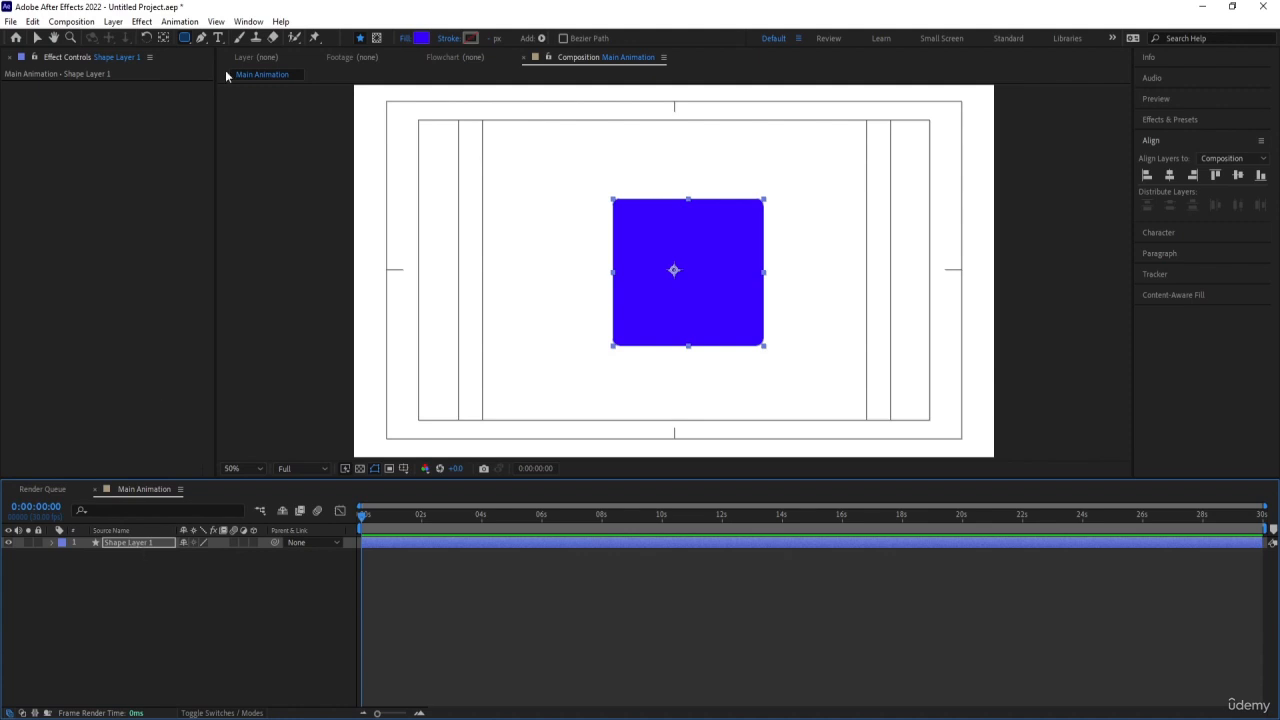
{"action": "left_click", "coordinate": [204, 39]}
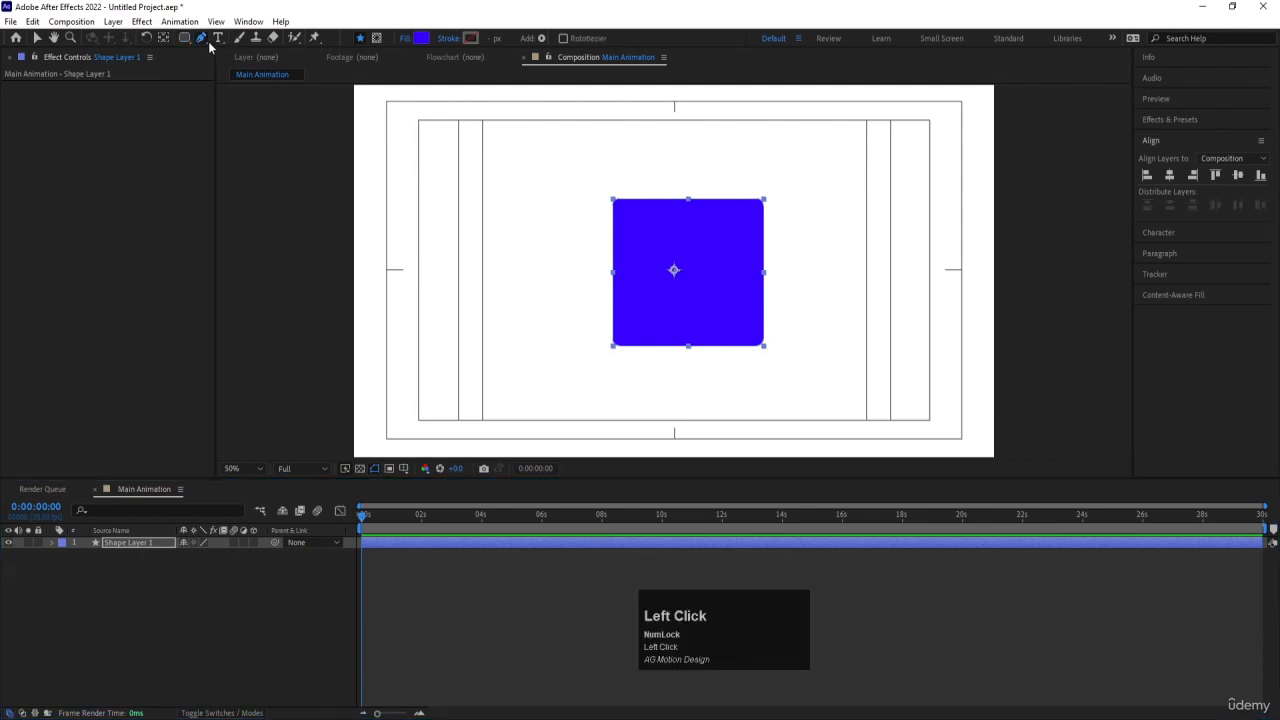
{"action": "left_click", "coordinate": [124, 541]}
{"action": "key", "text": "Delete"}
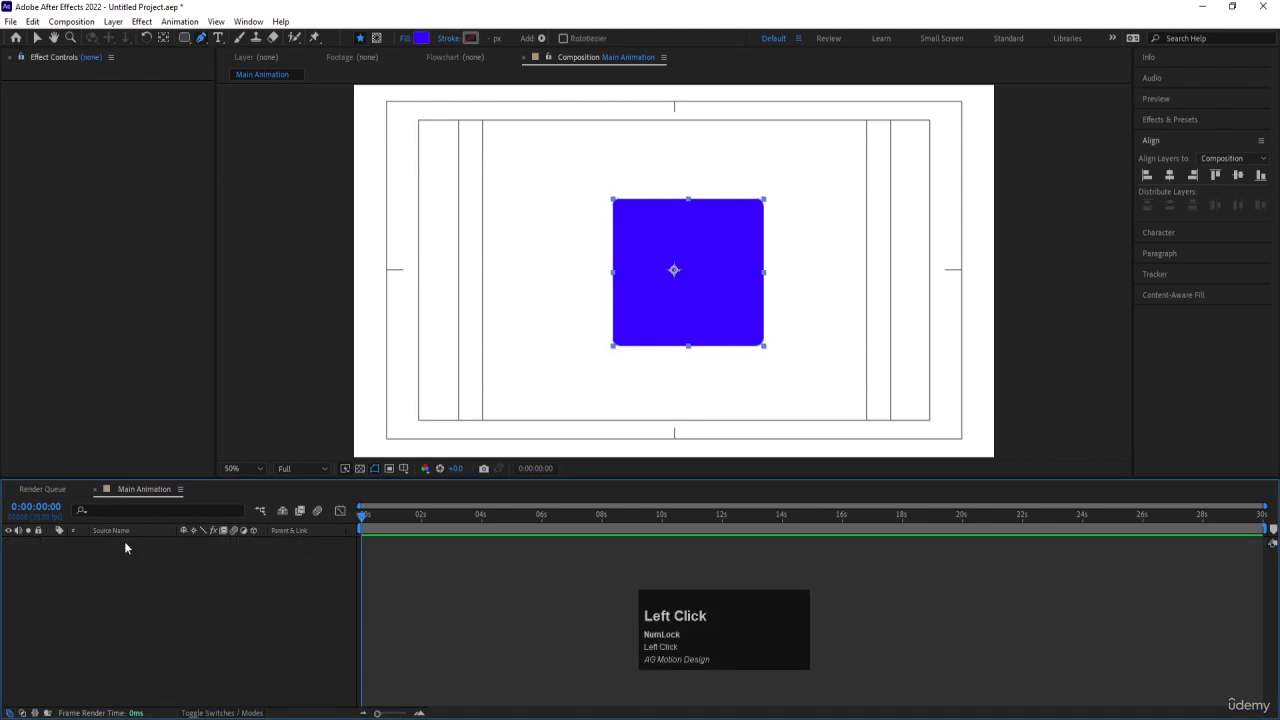
Step: Create a text layer reading "cacsxdsad" slightly left of the composition's centre with the Type tool
{"action": "left_click", "coordinate": [219, 38]}
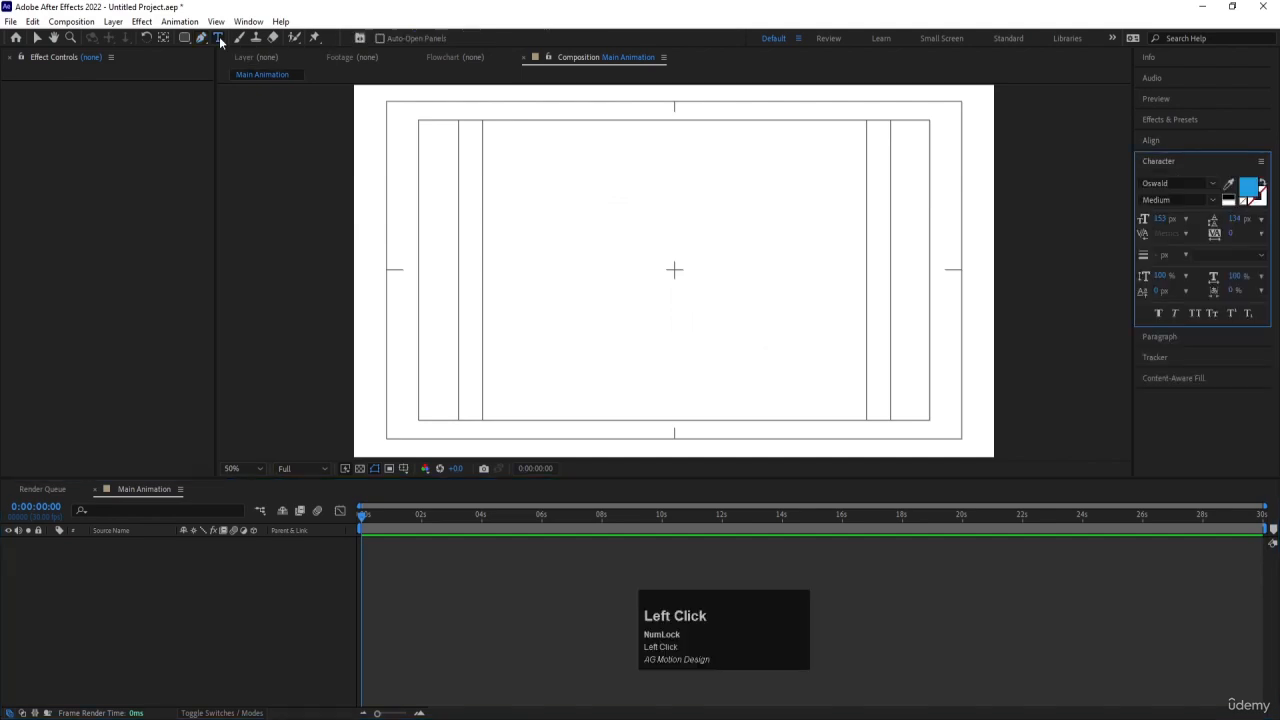
{"action": "left_click", "coordinate": [586, 277]}
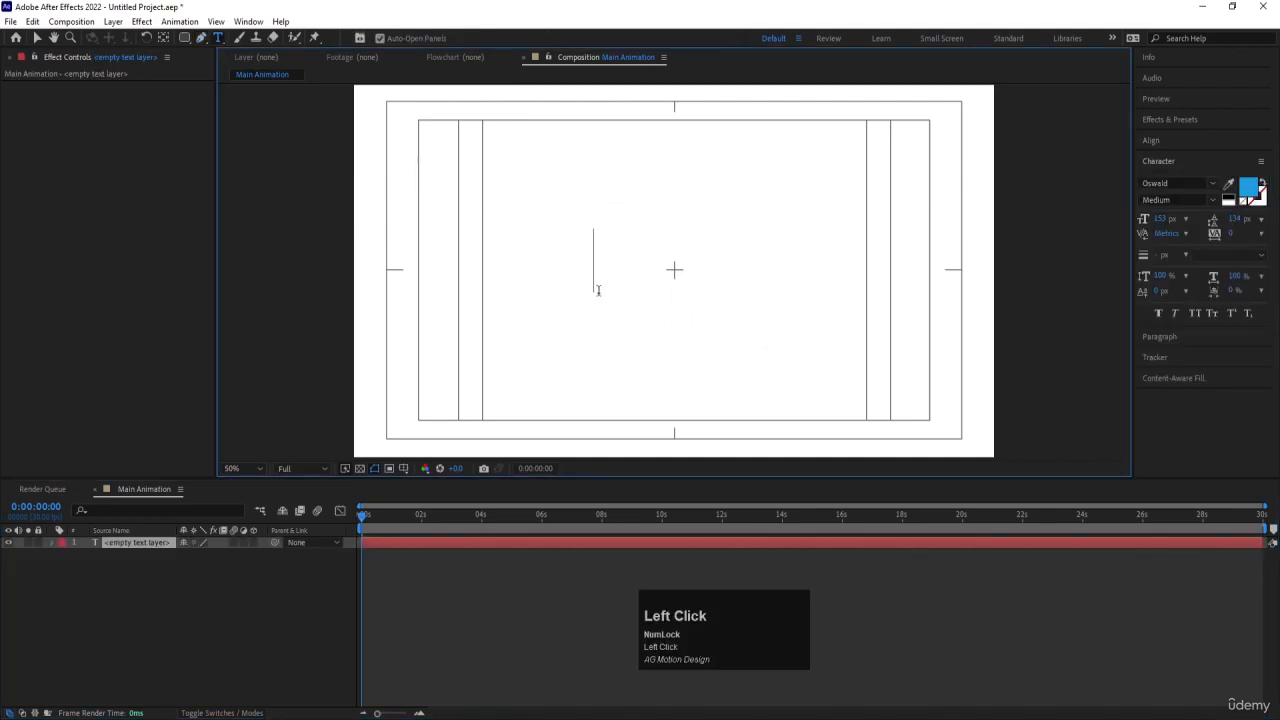
{"action": "type", "text": "cacsxdsad"}
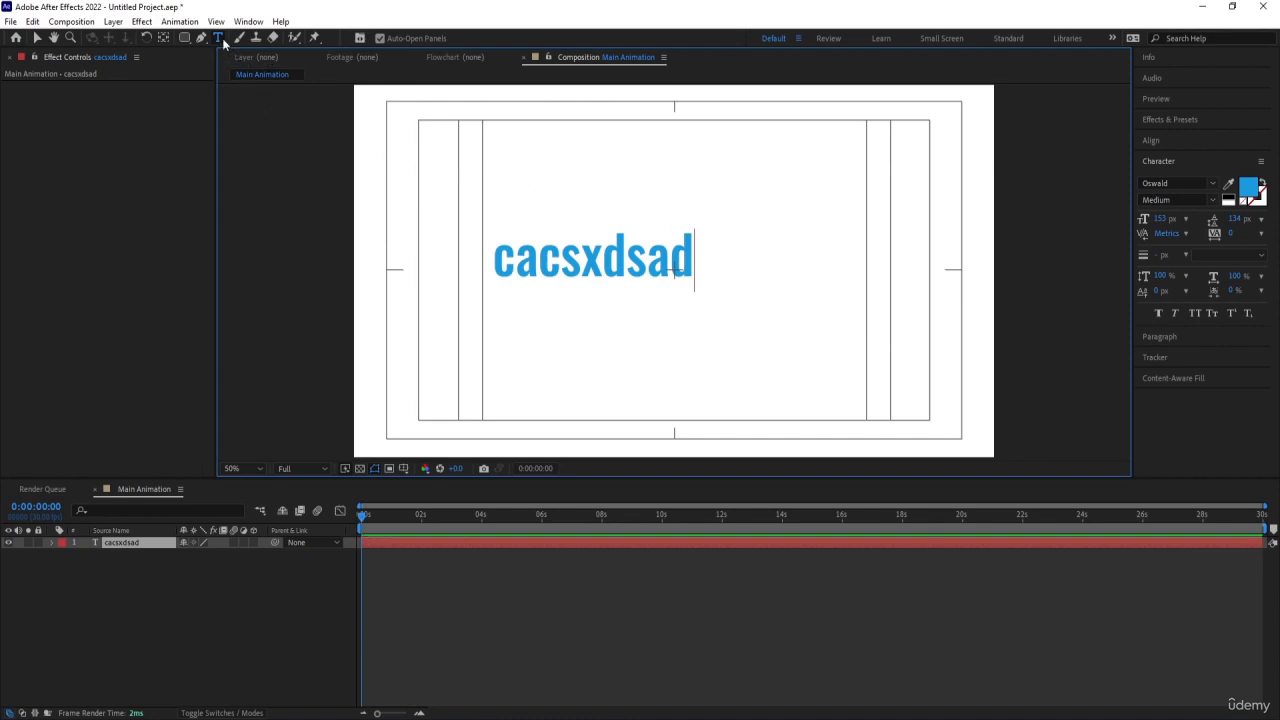
Step: Delete the "cacsxdsad" text layer and create a new one reading "sdsd" slightly left of the composition's centre
{"action": "left_click", "coordinate": [148, 545]}
{"action": "key", "text": "Delete"}
{"action": "key", "text": "ctrl+t"}
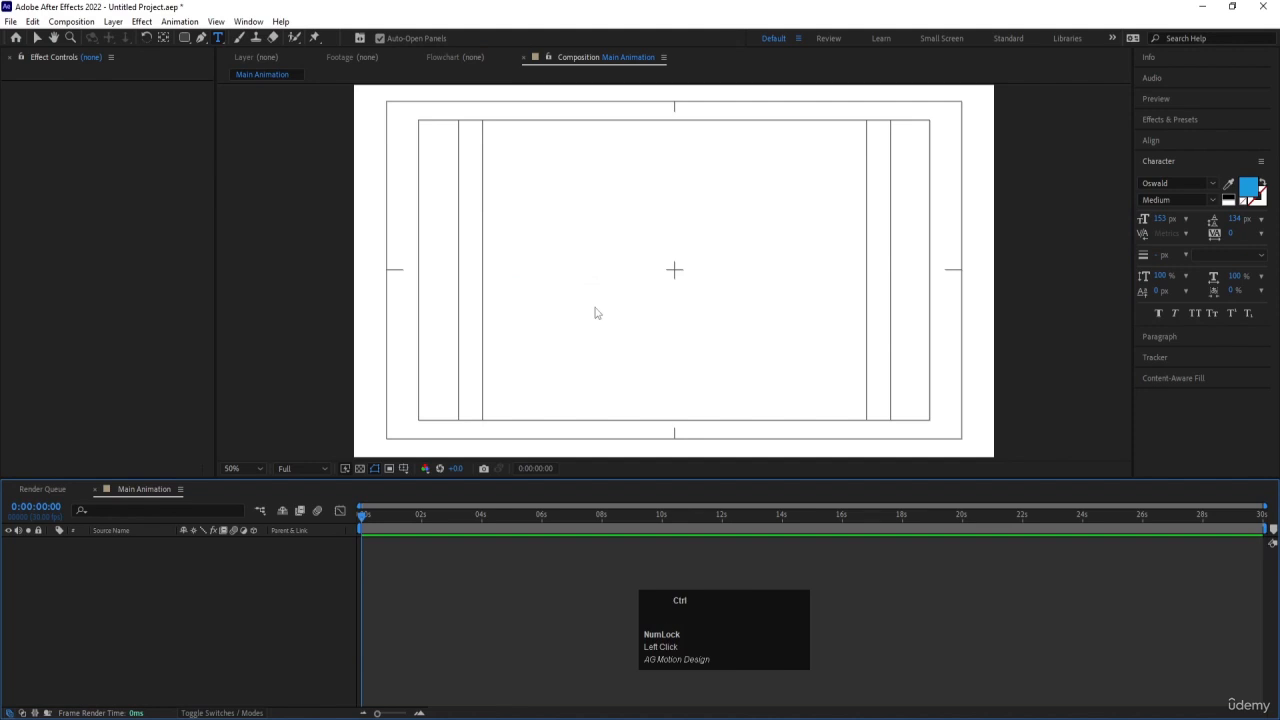
{"action": "key", "text": "ctrl+t"}
{"action": "left_click", "coordinate": [601, 296]}
{"action": "type", "text": "sdsd"}
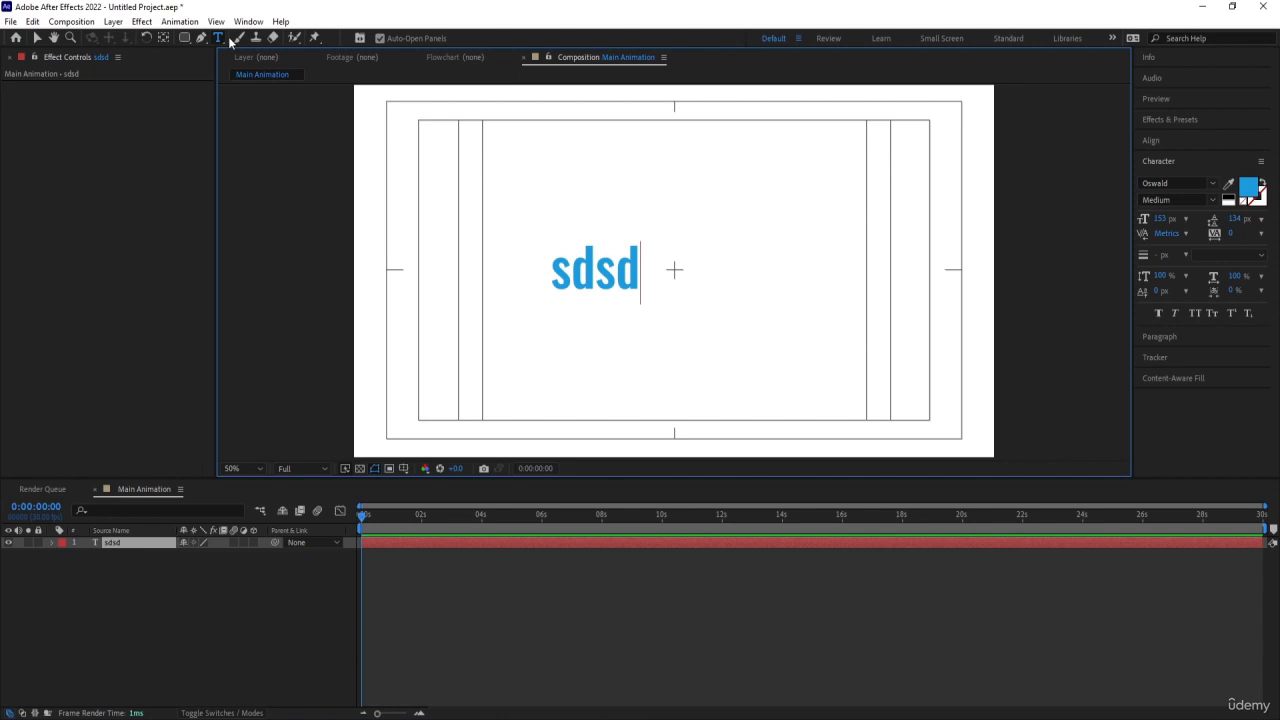
Step: Delete the "sdsd" text layer and switch back to the Selection tool
{"action": "left_click", "coordinate": [139, 543]}
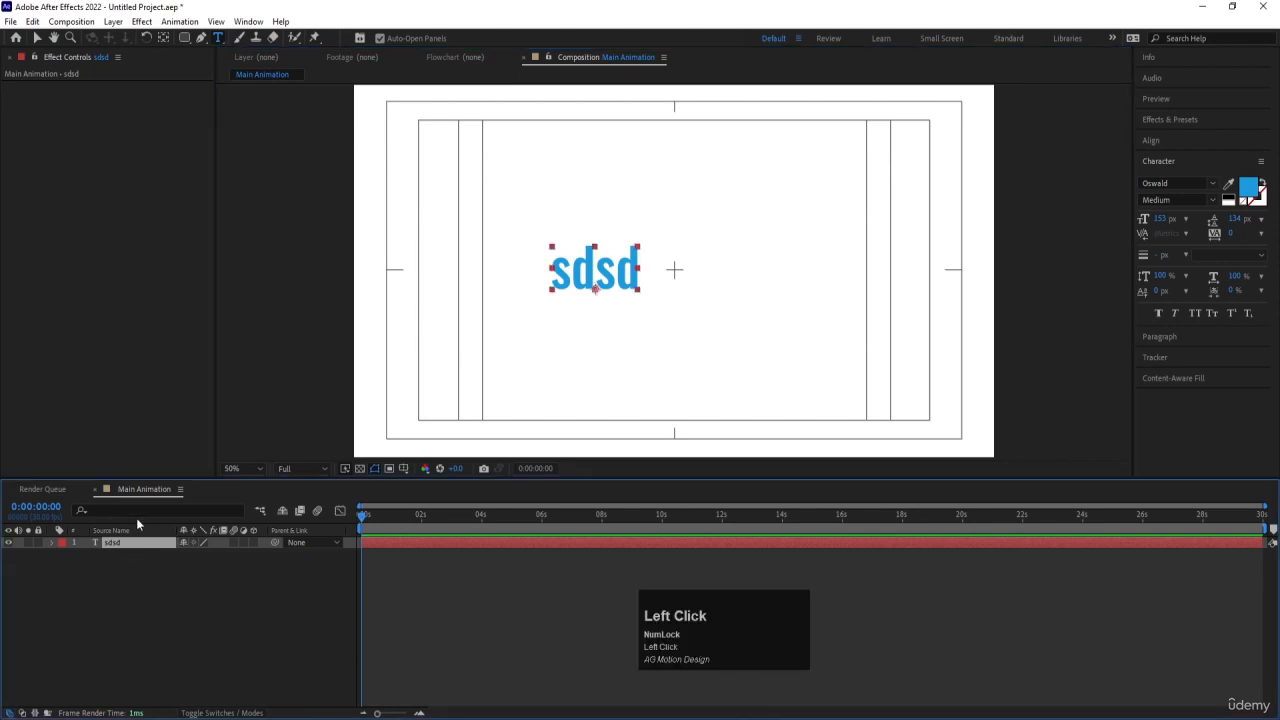
{"action": "key", "text": "Delete"}
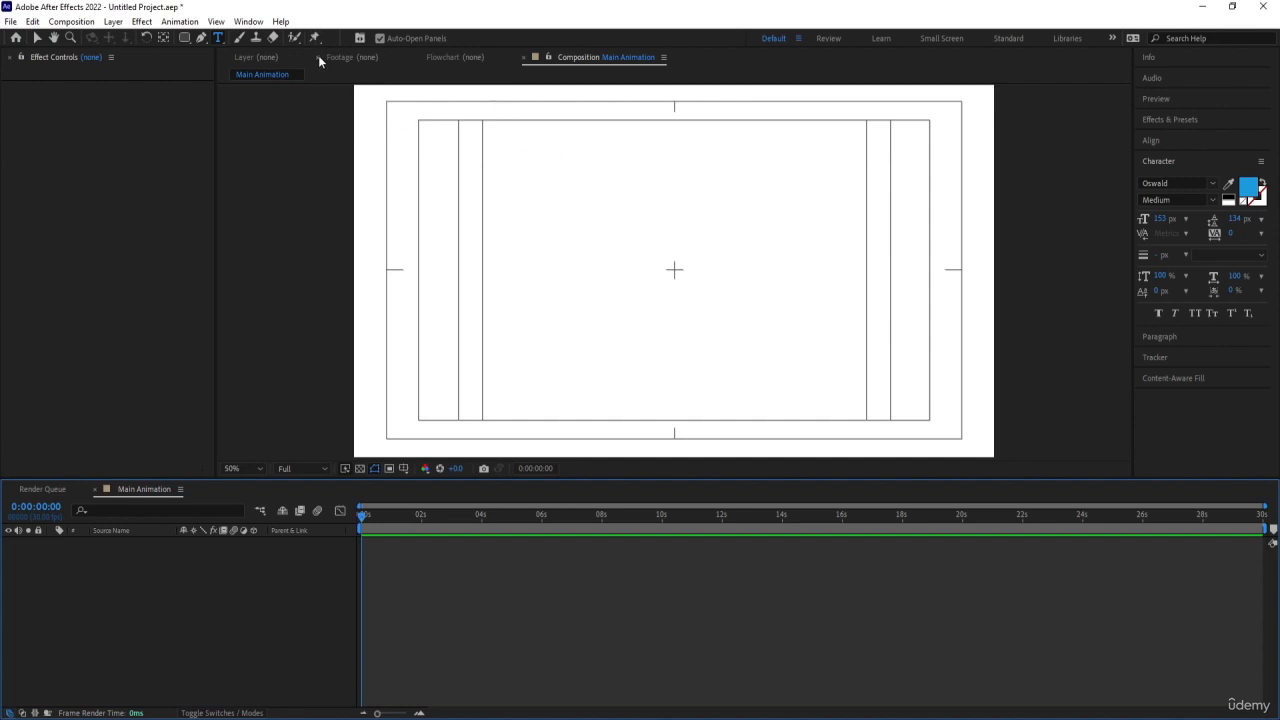
{"action": "left_click", "coordinate": [42, 39]}
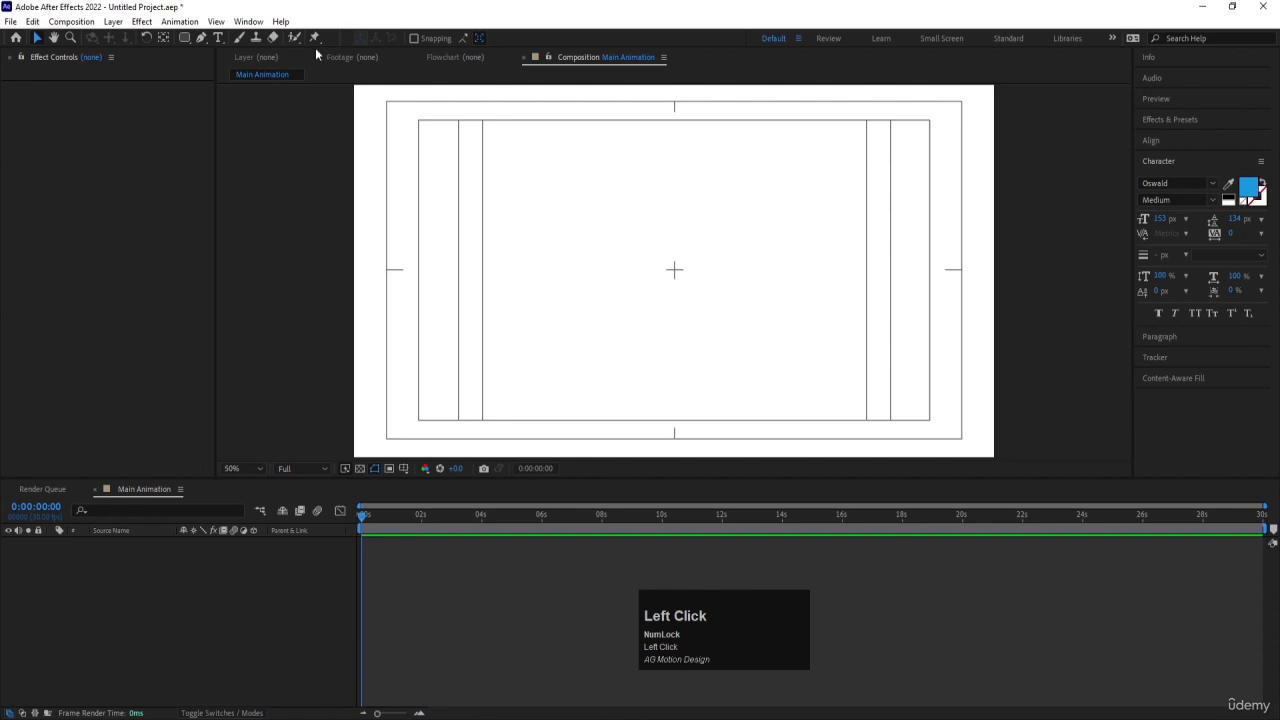